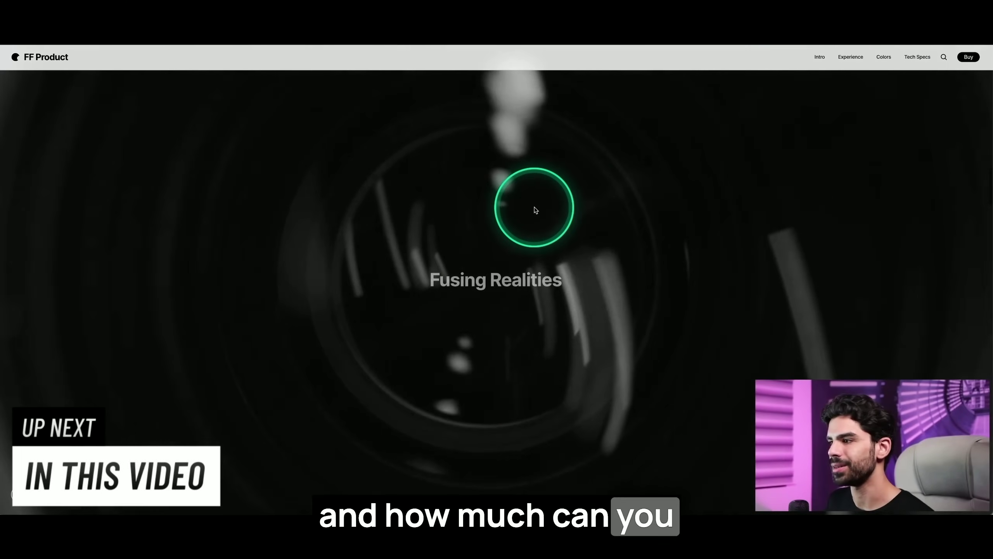
- Scroll down the Free templates gallery to reach the Makinto portfolio template
scroll(534, 209, "down", 5)
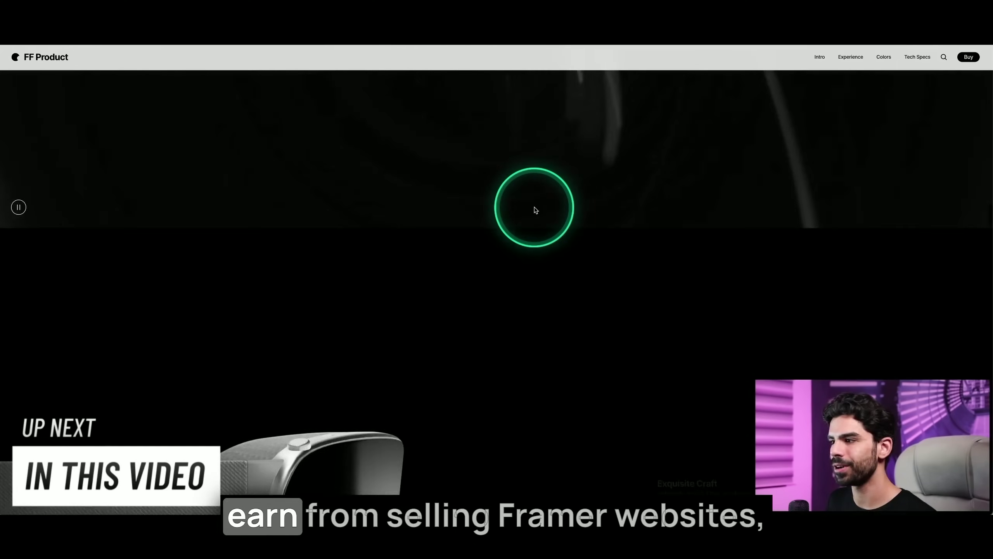
scroll(534, 210, "down", 10)
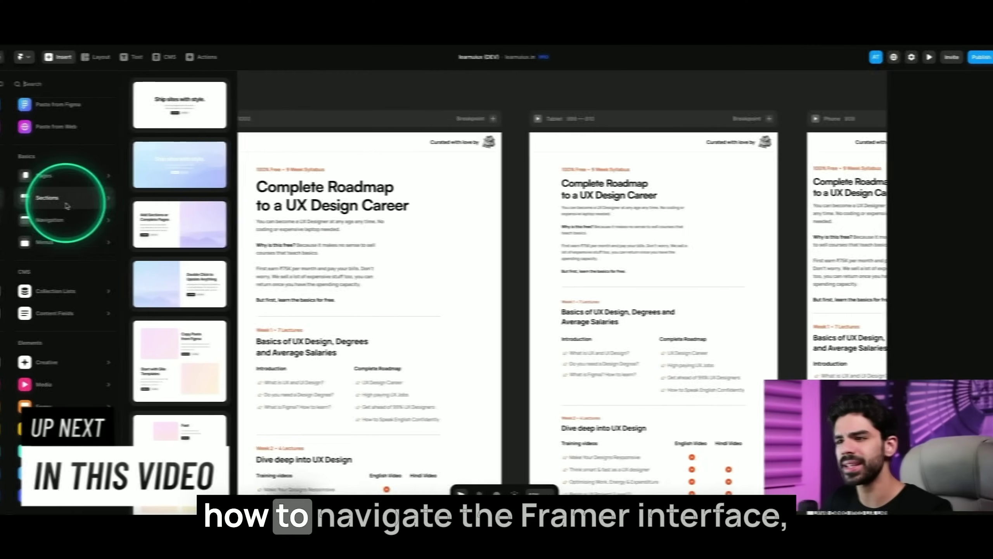
mouse_move(60, 236)
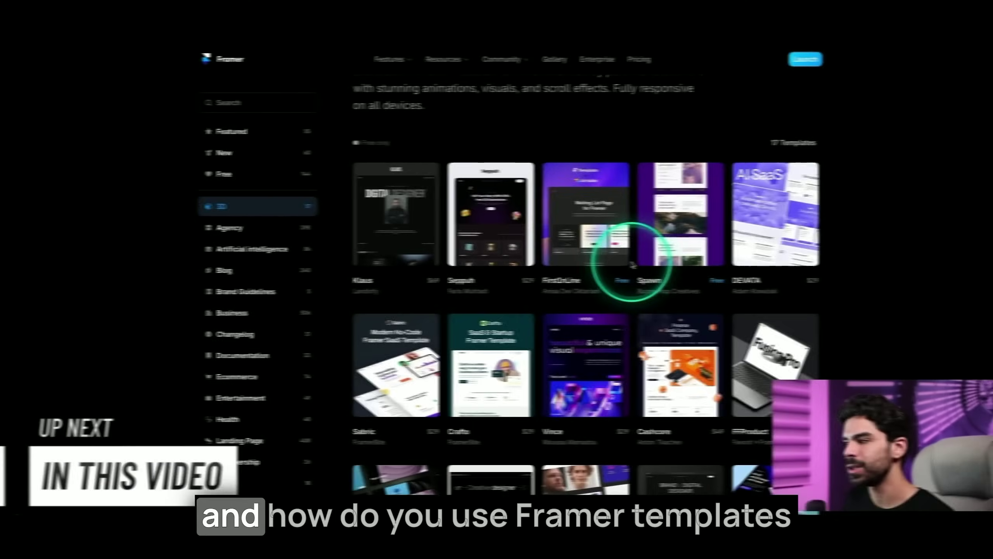
scroll(614, 265, "down", 3)
scroll(673, 282, "down", 2)
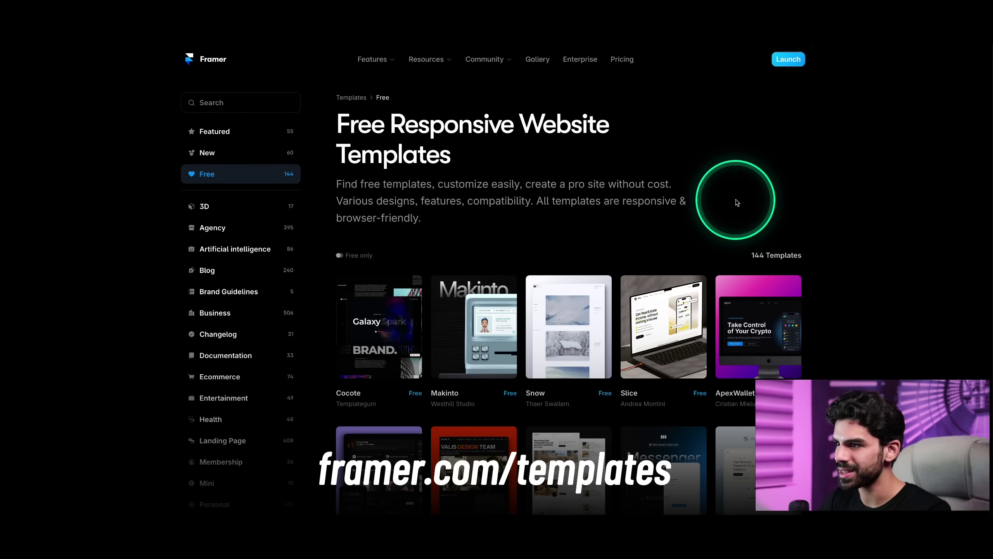
- Scroll through Makinto's live site, then return to its template page
scroll(700, 223, "down", 10)
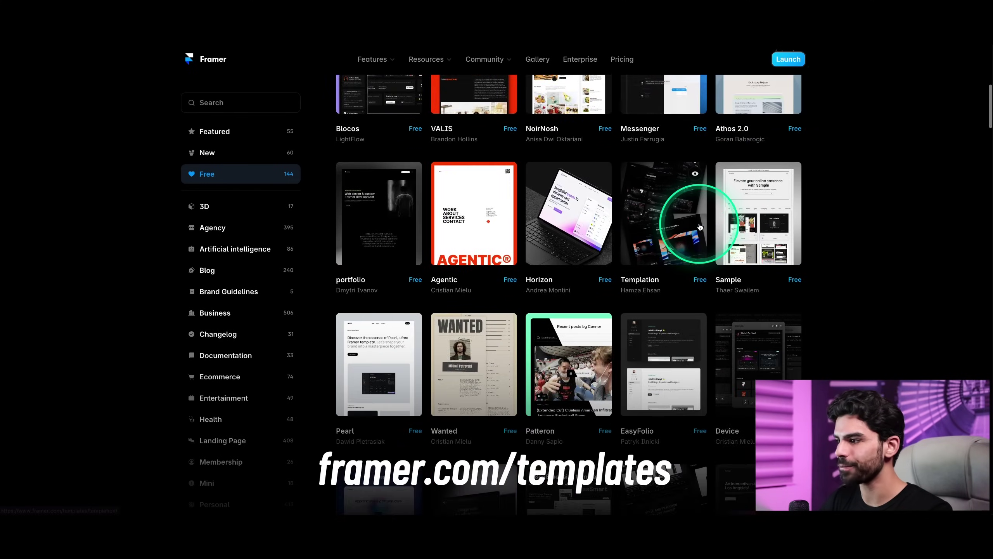
scroll(698, 227, "up", 10)
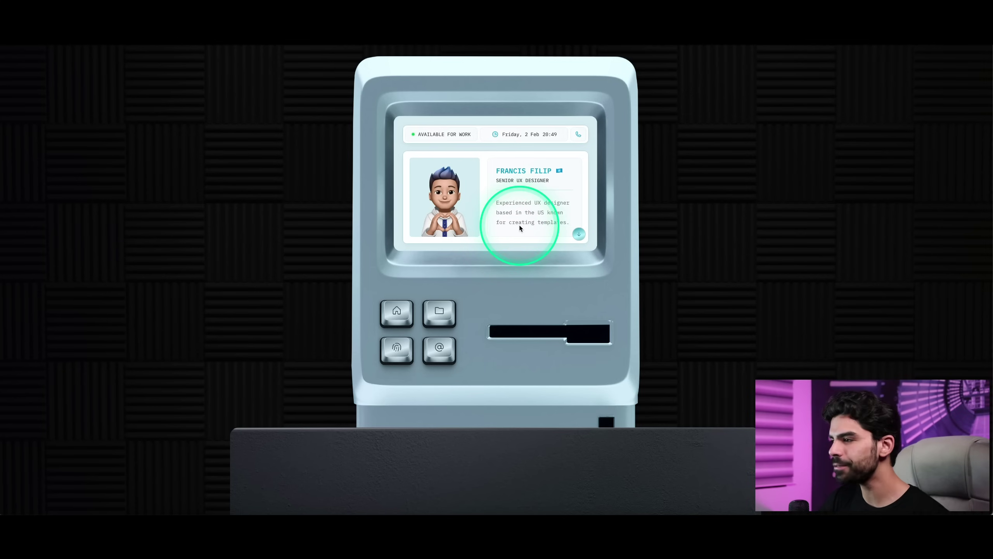
scroll(520, 227, "down", 8)
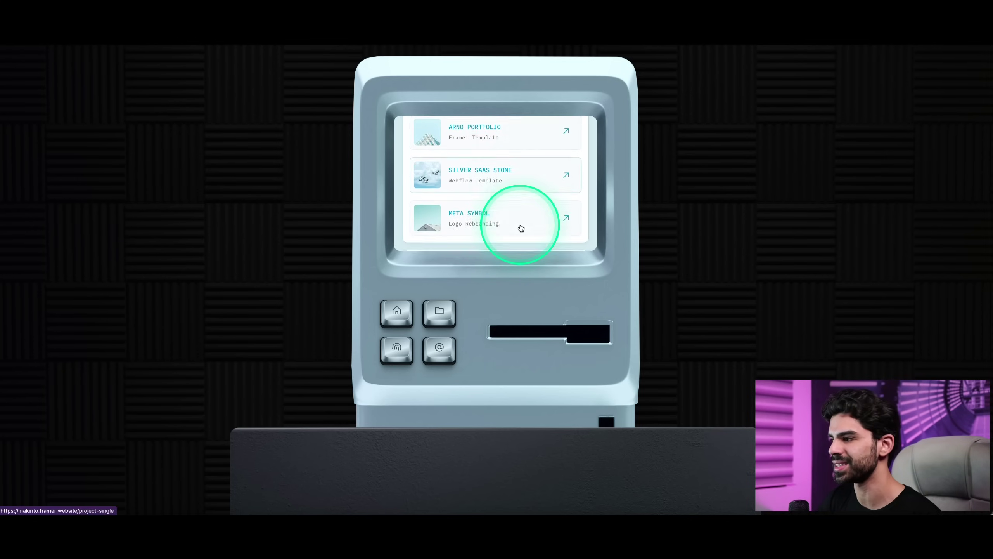
scroll(520, 227, "up", 5)
scroll(520, 225, "down", 3)
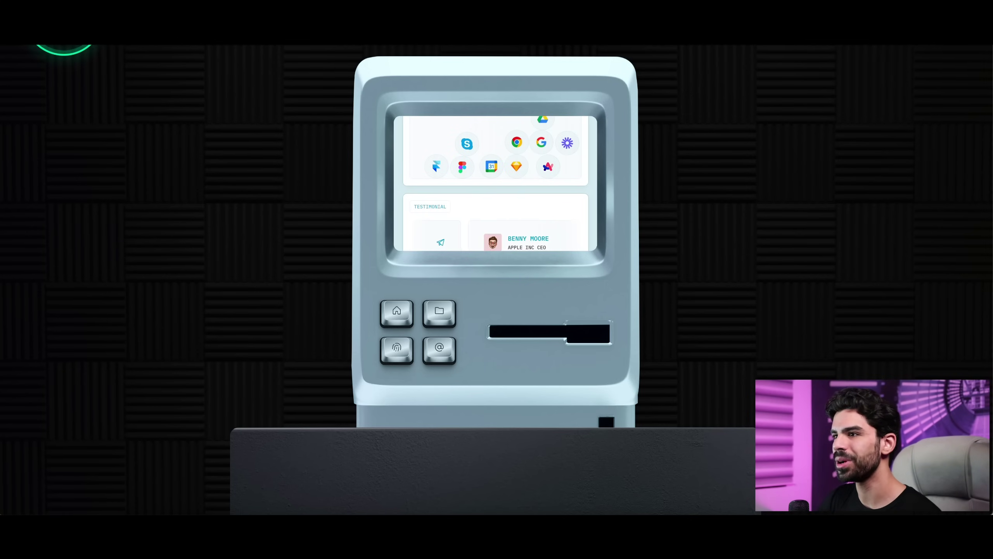
left_click(63, 25)
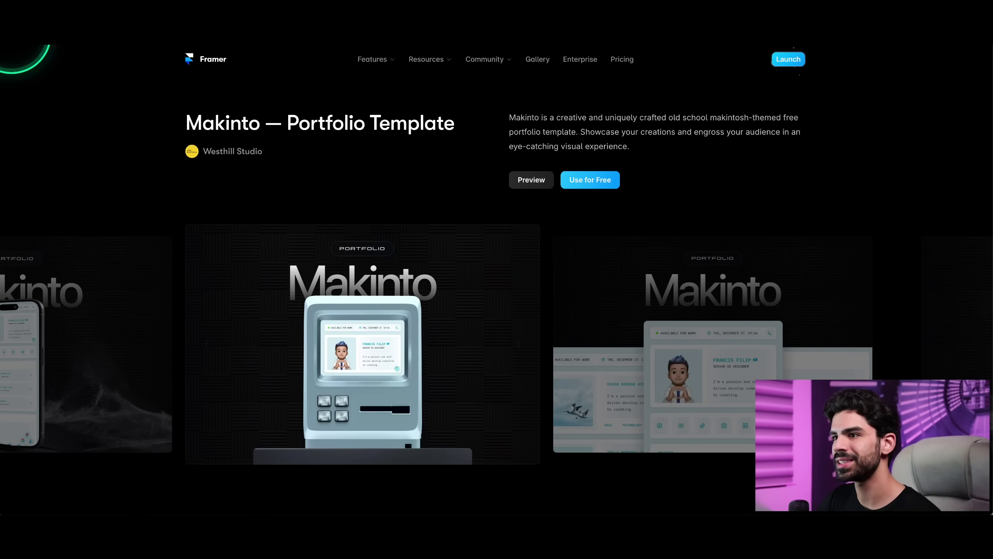
- Back in the gallery, filter to Business templates, free only (53 results)
key("alt+Left")
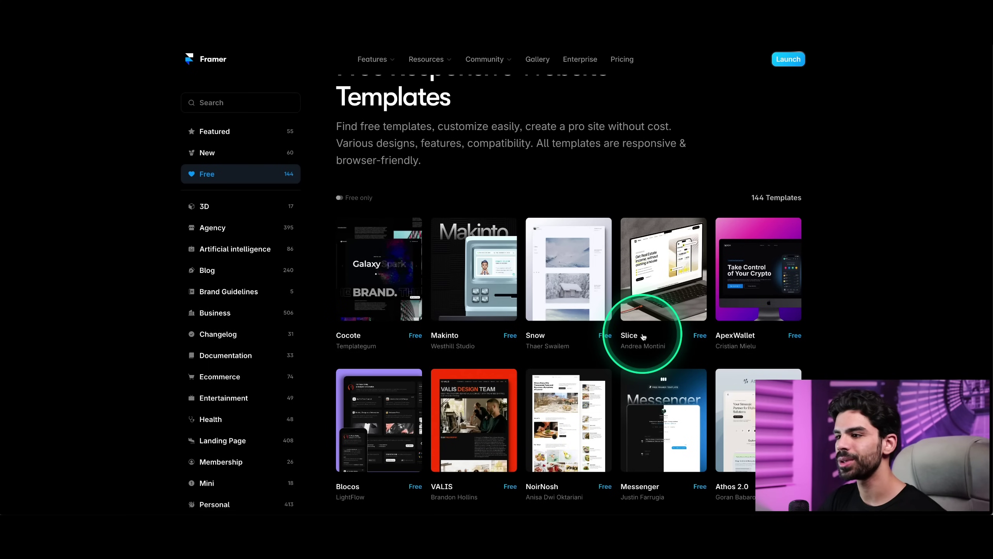
scroll(640, 337, "down", 1)
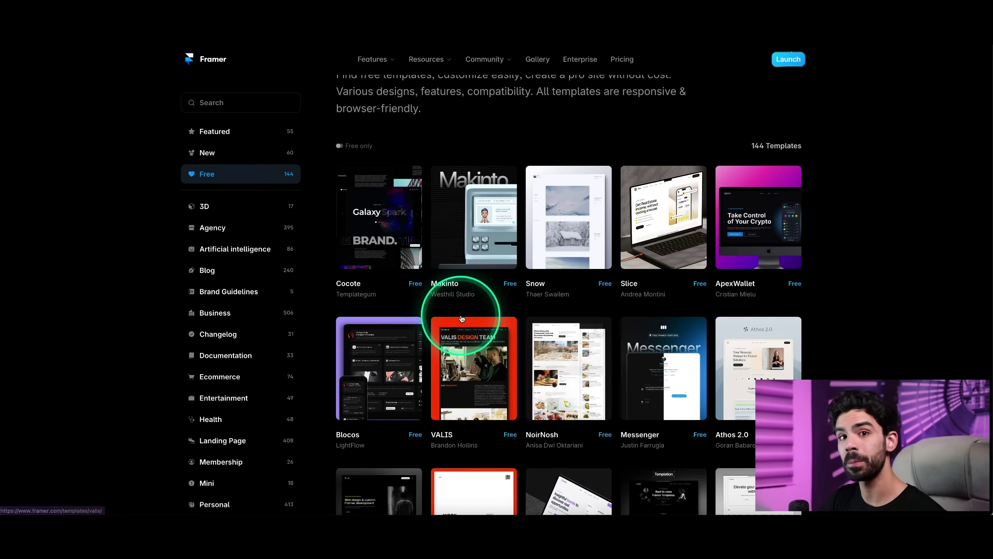
left_click(219, 312)
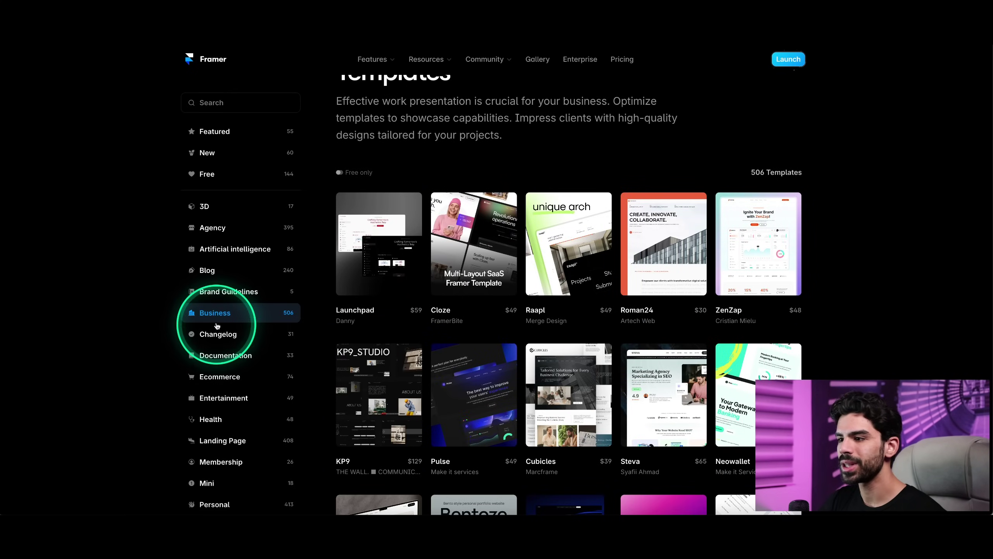
left_click(463, 172)
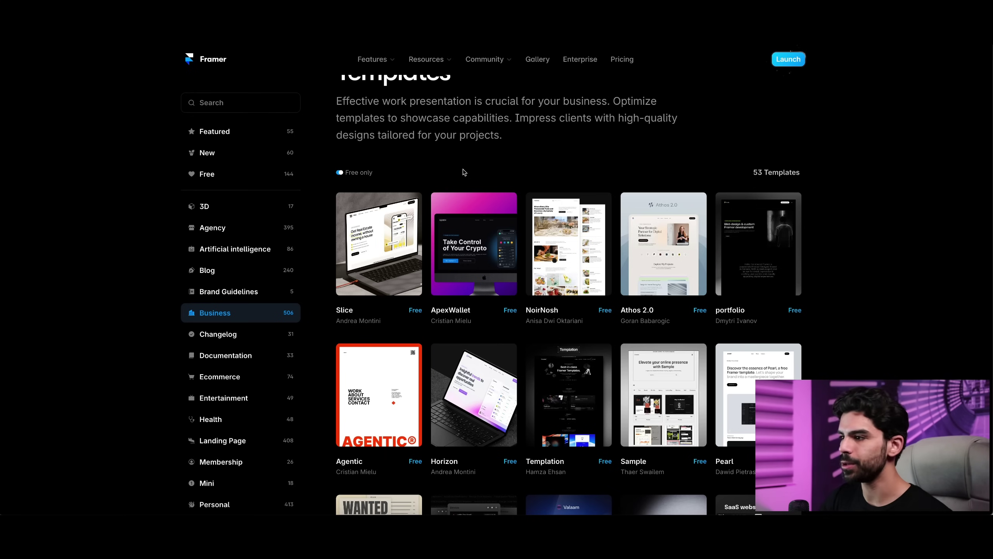
- Open the Device template, preview it live, scroll the preview, and return to its page
scroll(523, 229, "down", 5)
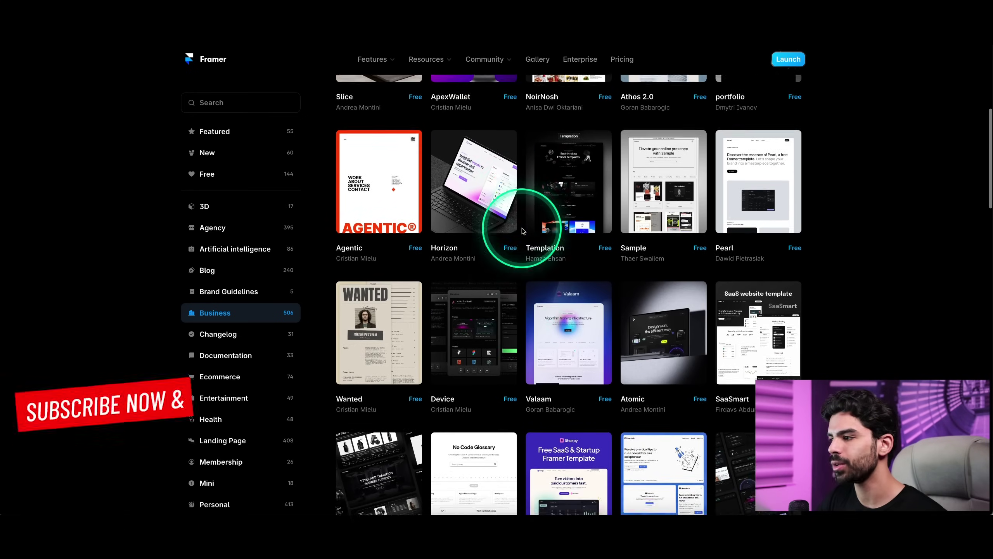
scroll(522, 231, "down", 2)
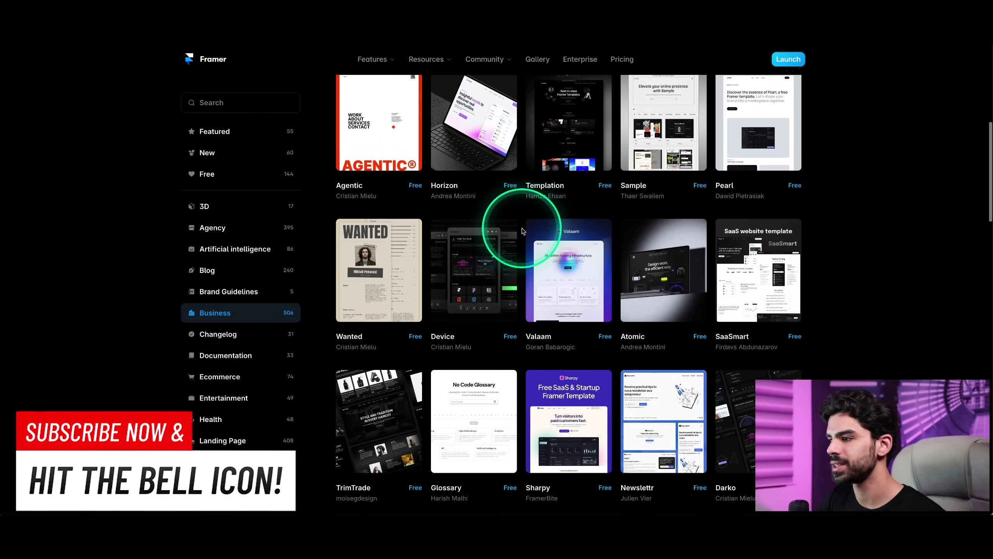
left_click(472, 296)
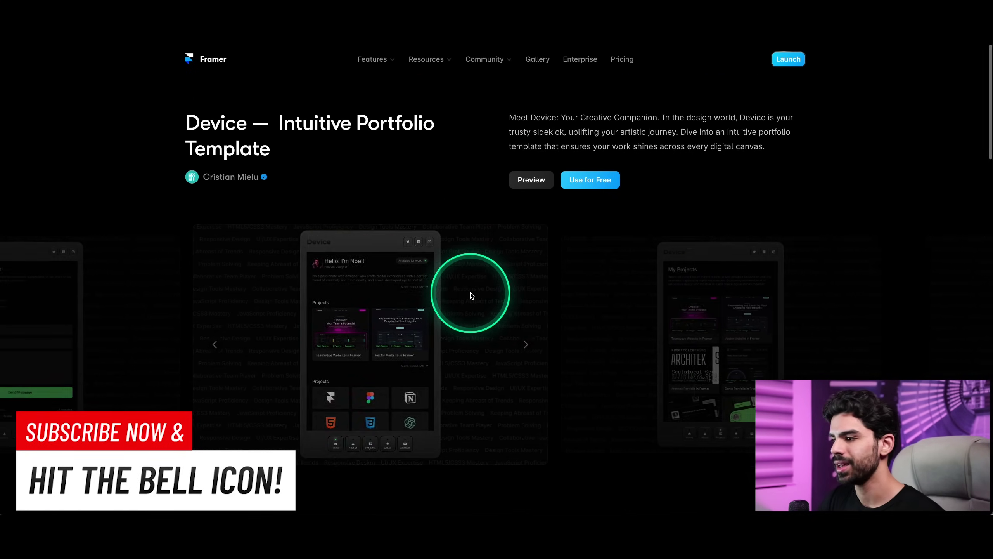
left_click(526, 179)
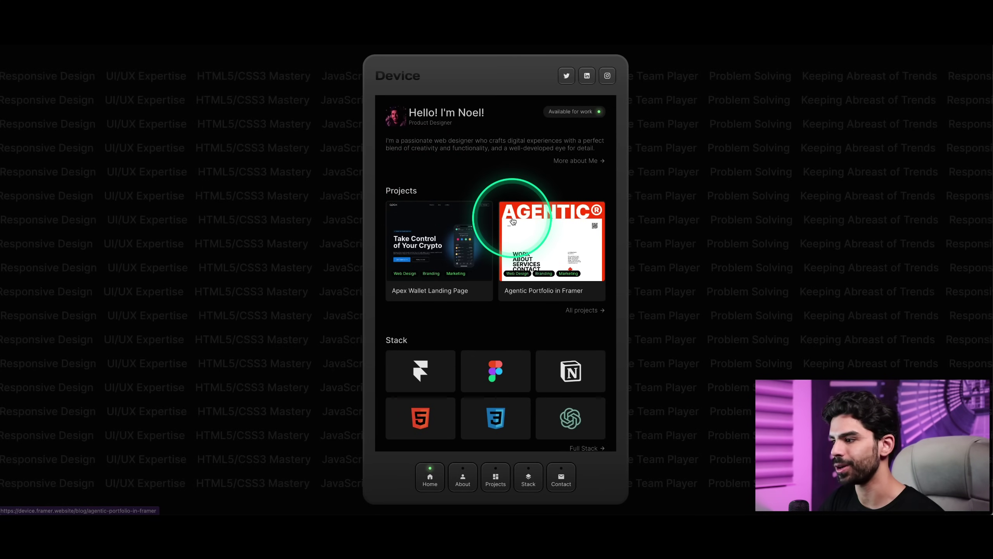
scroll(510, 216, "down", 5)
scroll(512, 218, "down", 5)
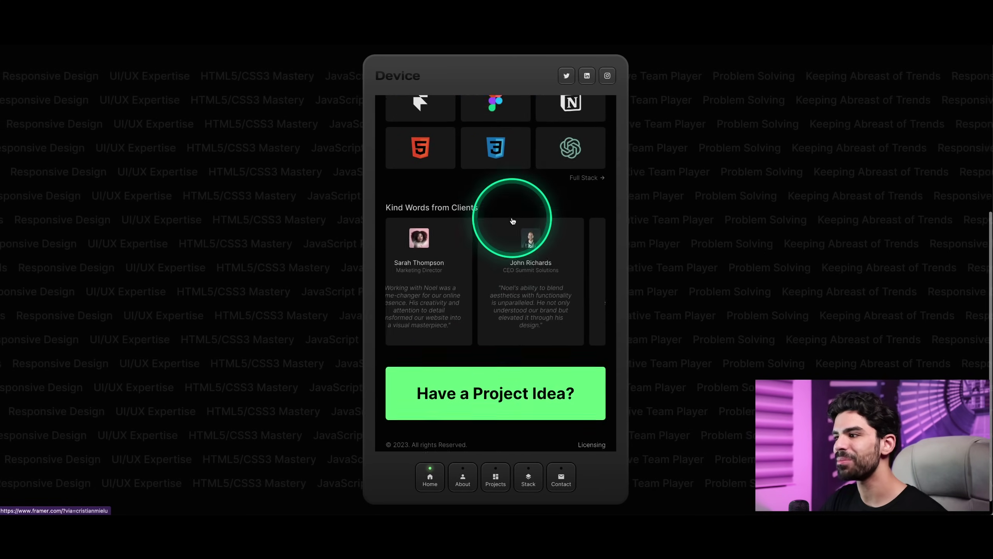
scroll(512, 218, "up", 10)
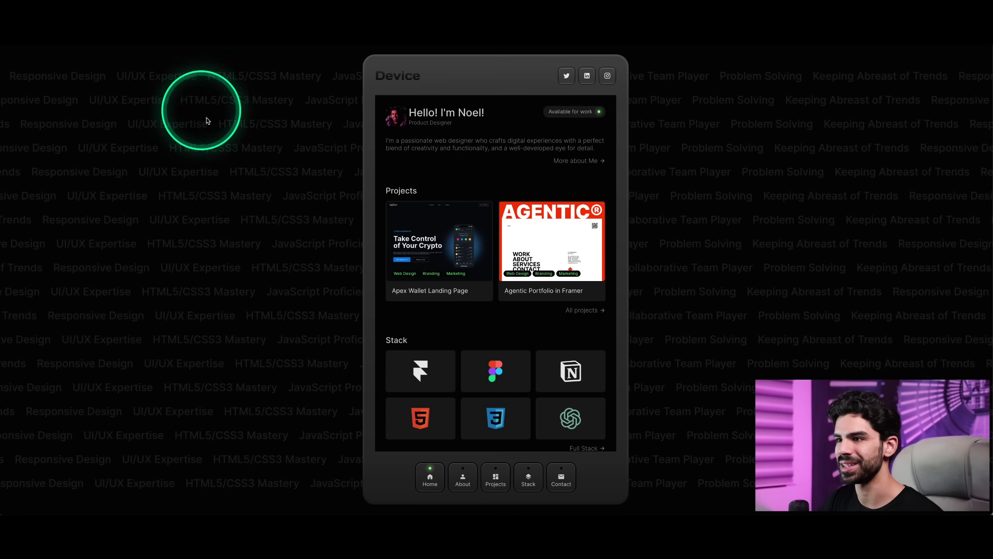
left_click(100, 17)
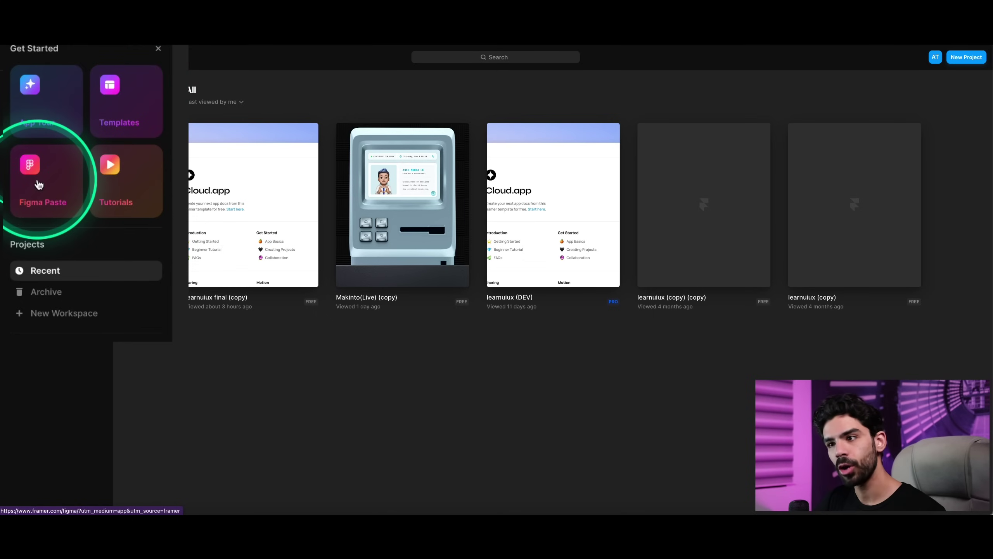
- Open Framer's video tutorials from the Tutorials link in the Get Started panel
left_click(133, 187)
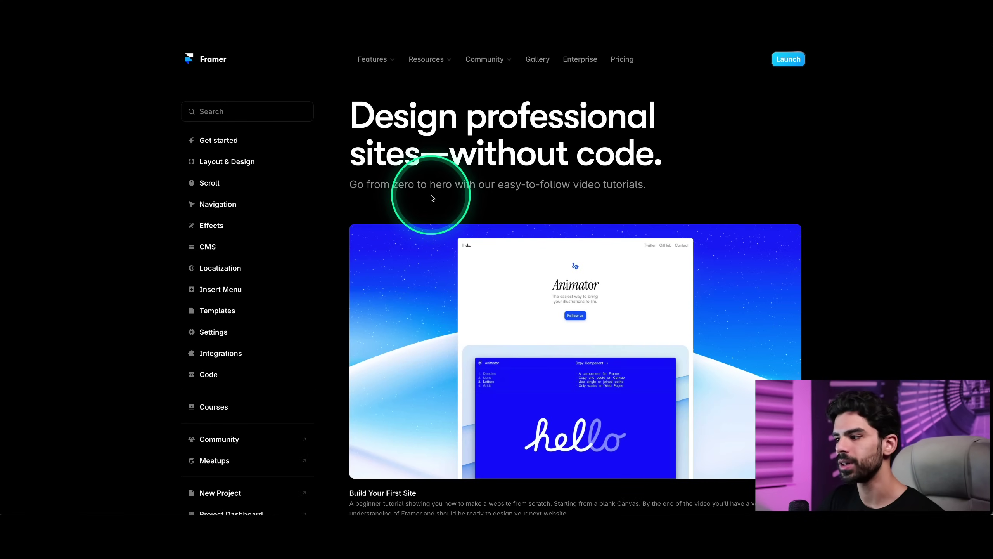
- Scroll the Academy lessons, then switch to the Courses list and scroll through it
scroll(433, 198, "down", 15)
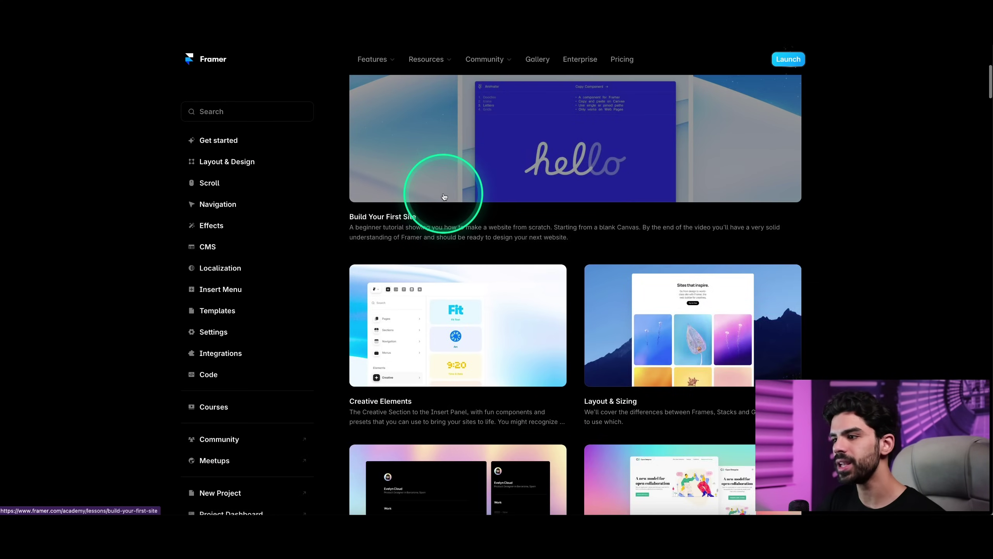
scroll(444, 196, "down", 6)
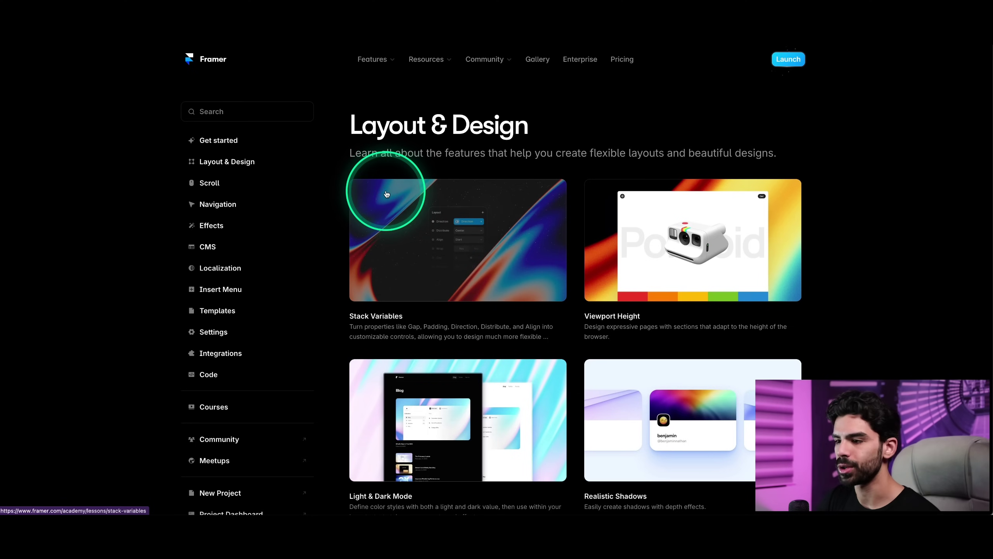
left_click(211, 406)
scroll(549, 290, "down", 10)
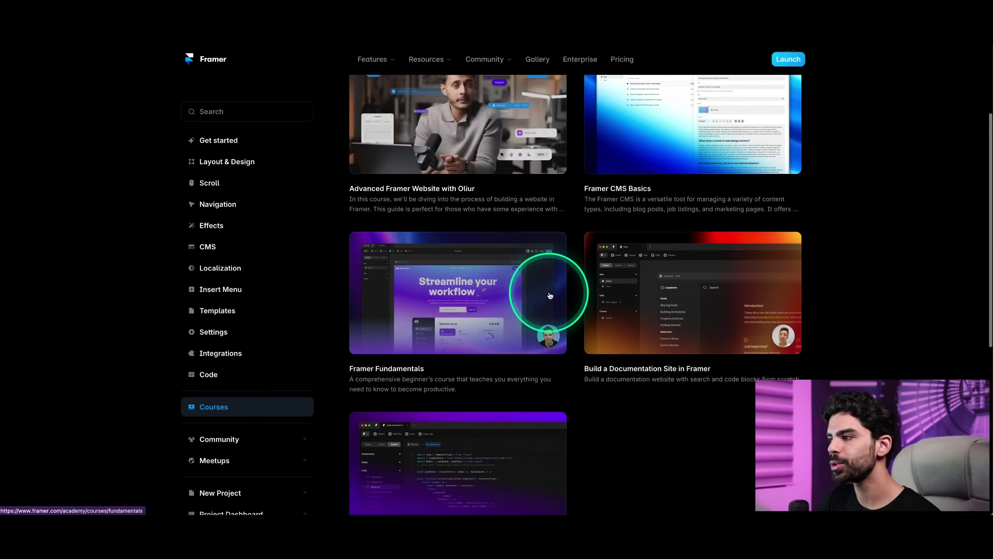
scroll(547, 289, "up", 10)
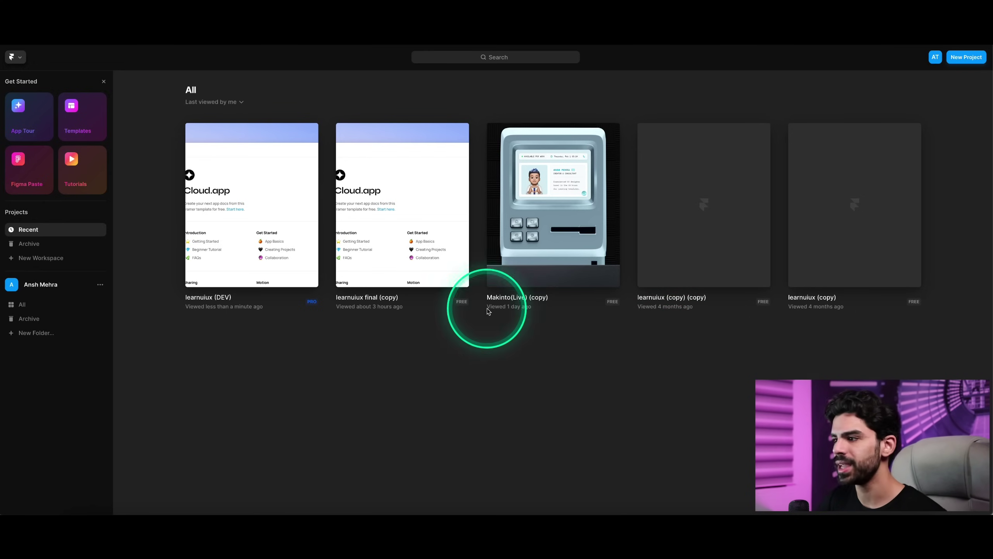
- Open the learnuiux (DEV) project and select its sticky page header to show position and size
left_click(210, 298)
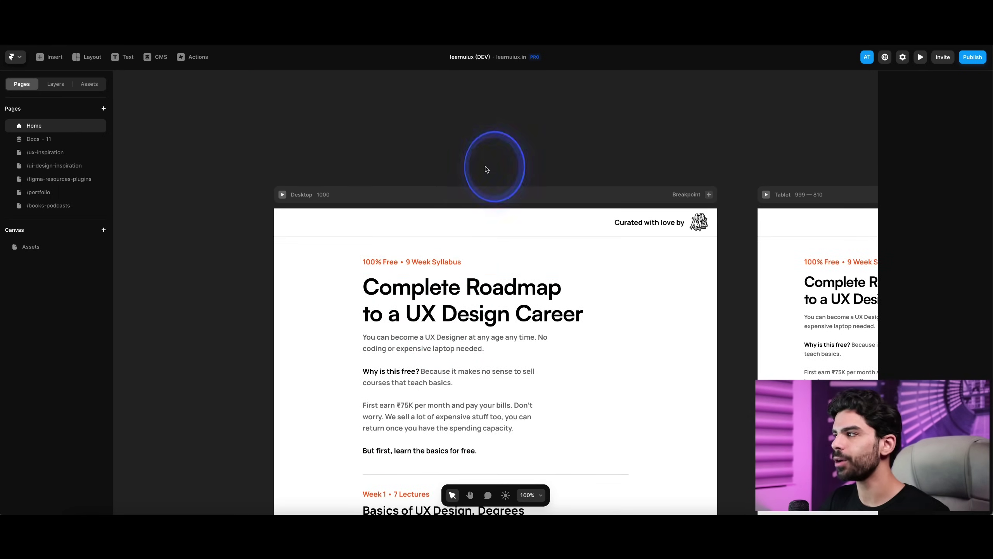
left_click(369, 215)
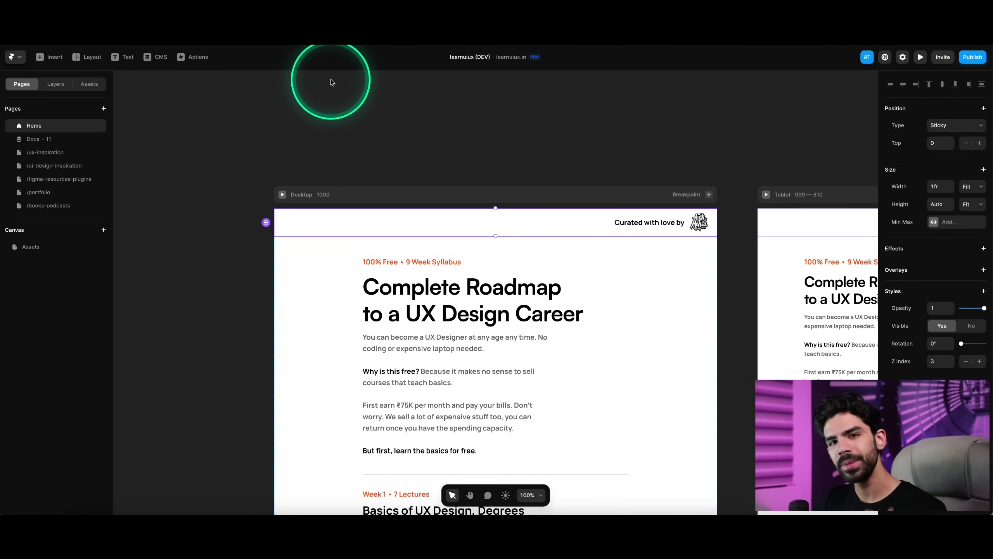
scroll(370, 188, "down", 3)
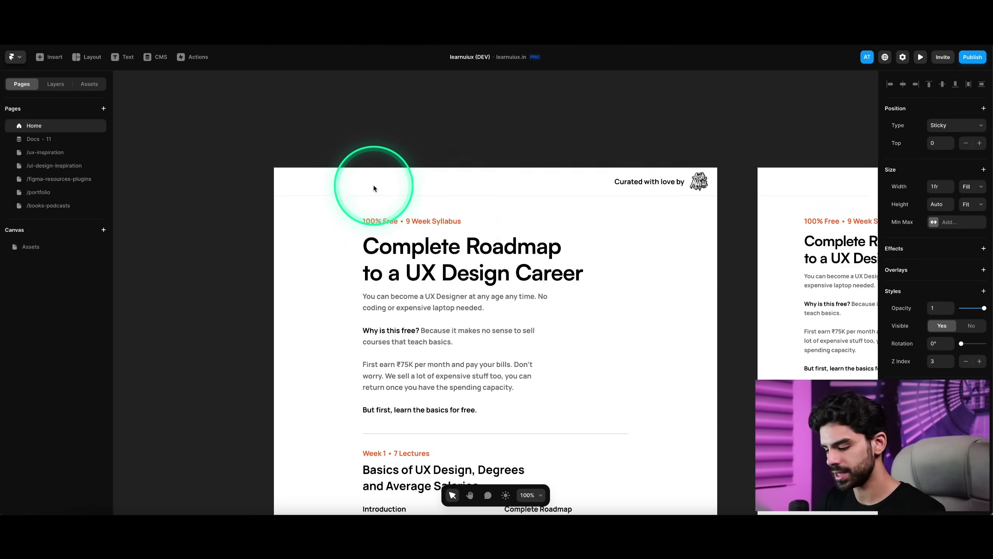
scroll(449, 233, "up", 1)
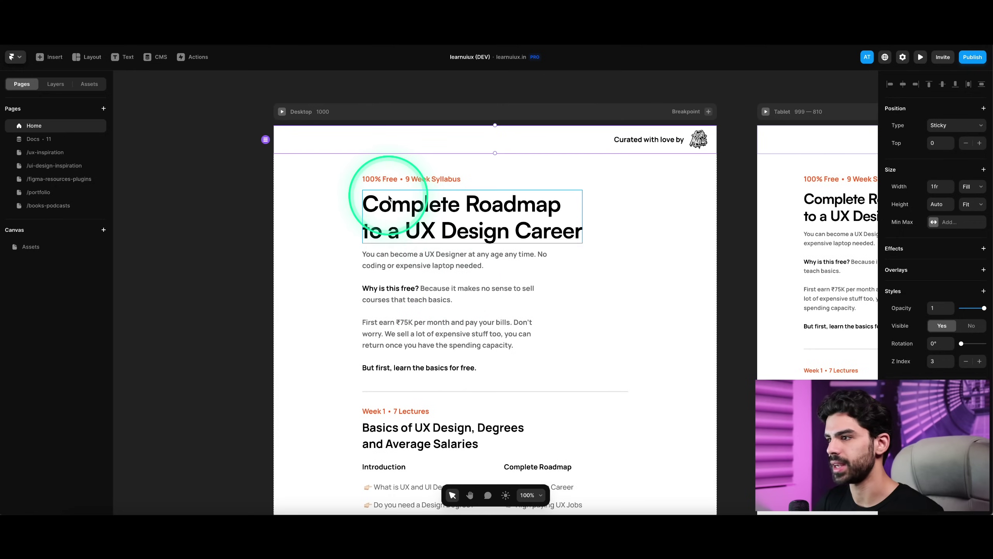
scroll(422, 202, "down", 5, "ctrl")
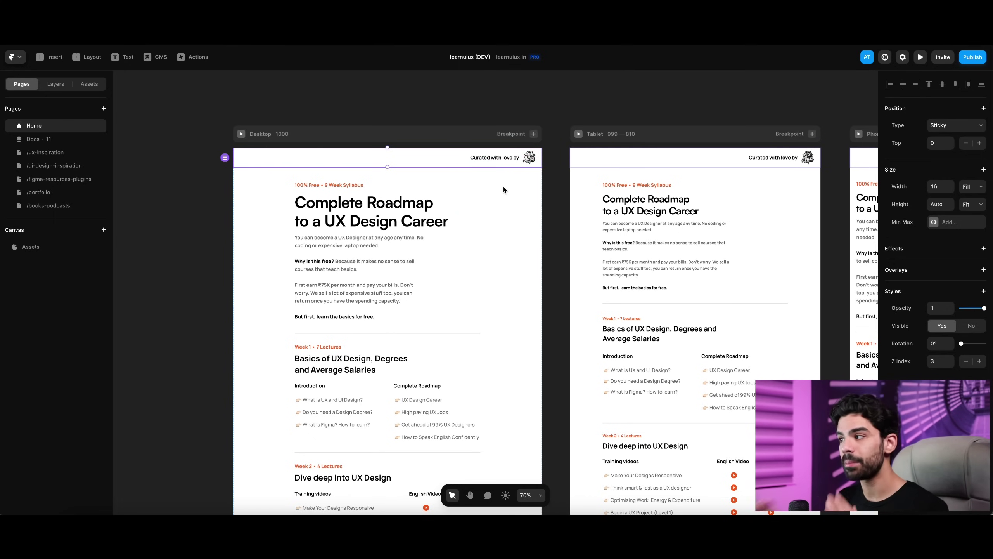
scroll(514, 184, "right", 3)
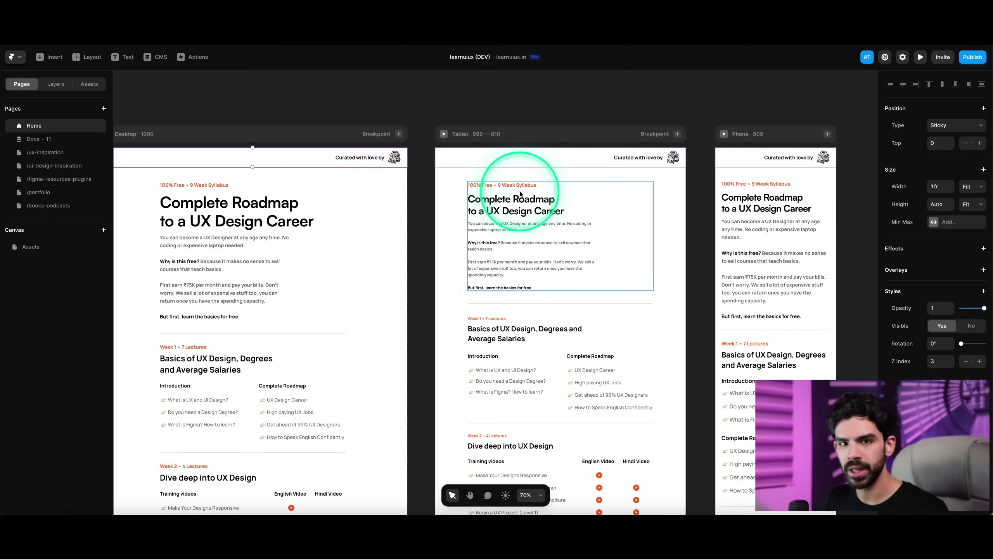
scroll(540, 149, "left", 1)
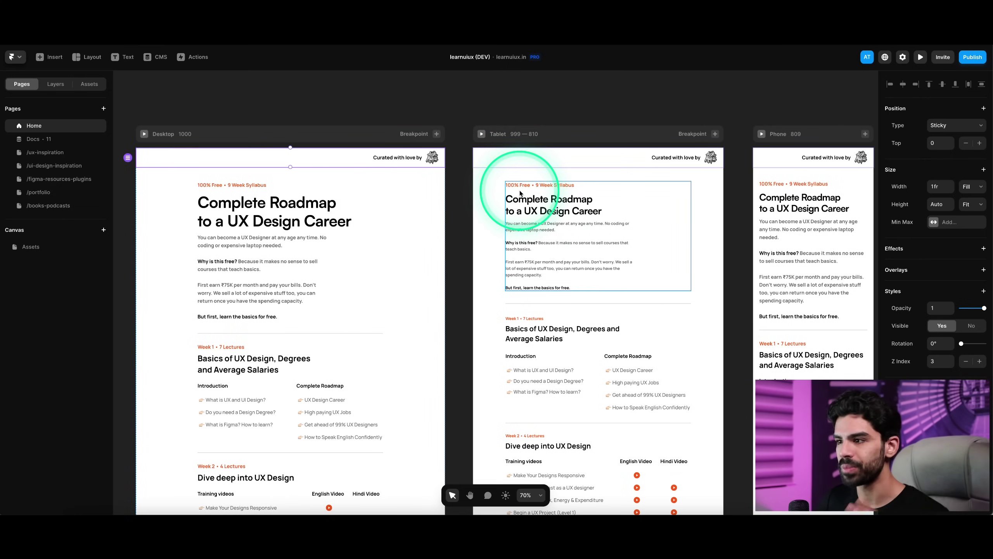
left_click(273, 191)
scroll(209, 214, "down", 1)
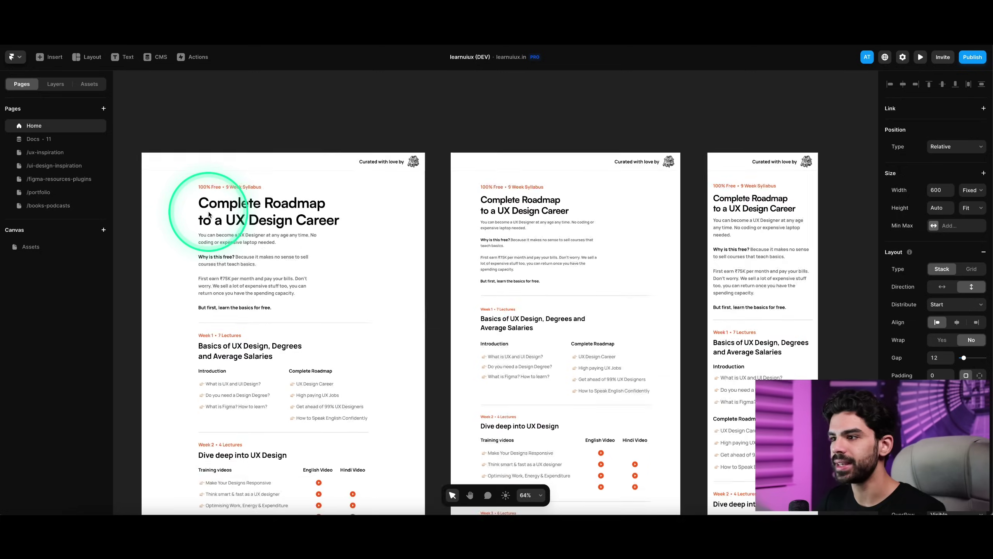
scroll(210, 214, "up", 10)
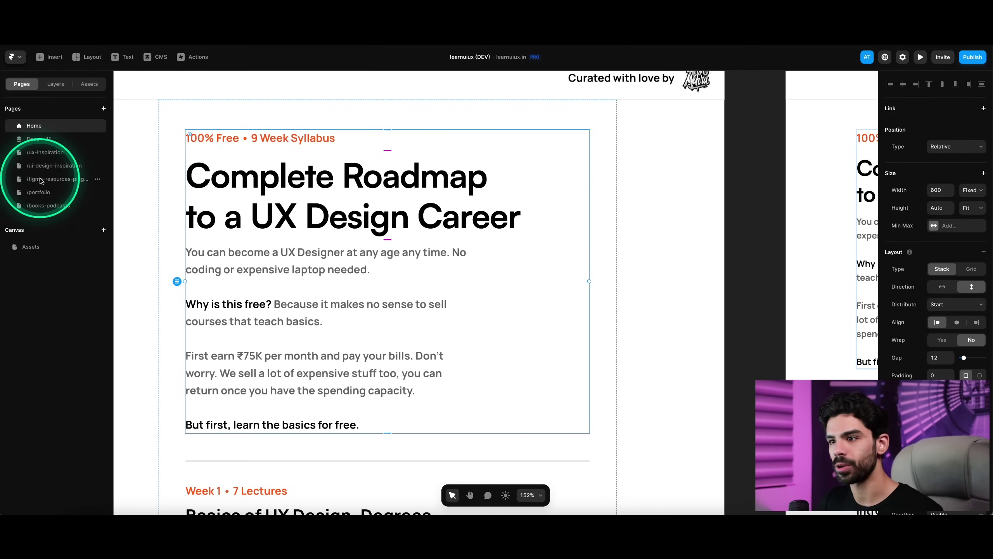
- In Layers, drill into Desktop > Content > Header and select the main heading text
left_click(56, 87)
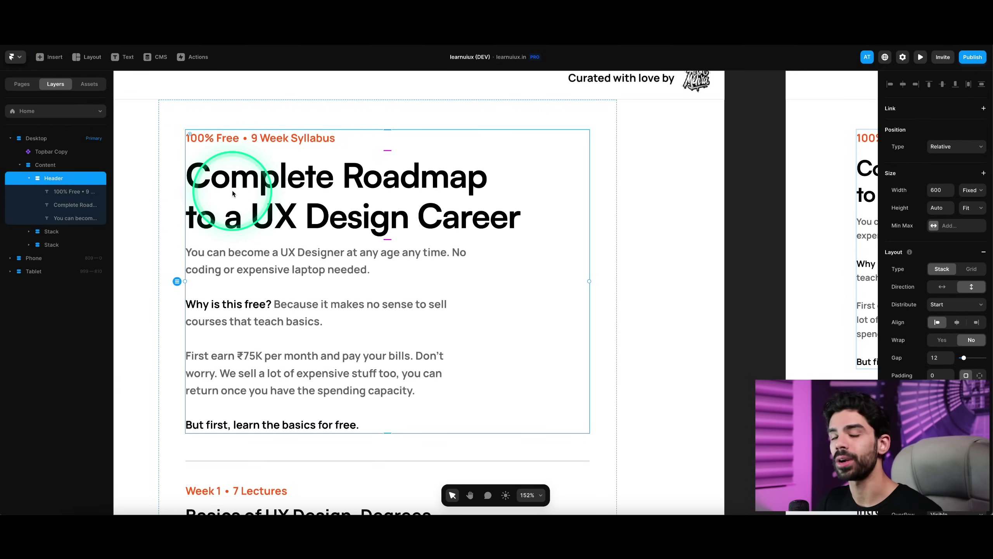
left_click(32, 139)
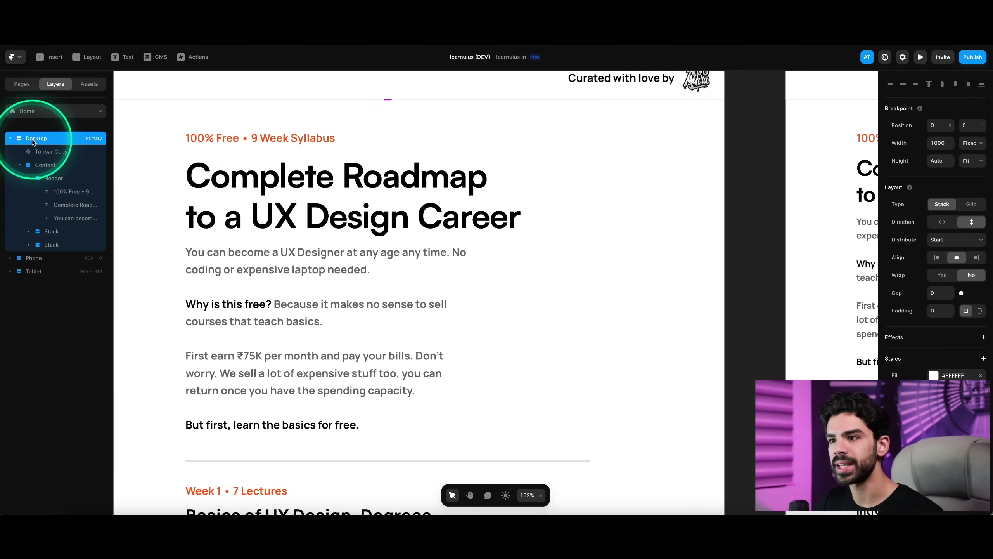
left_click(42, 166)
left_click(50, 178)
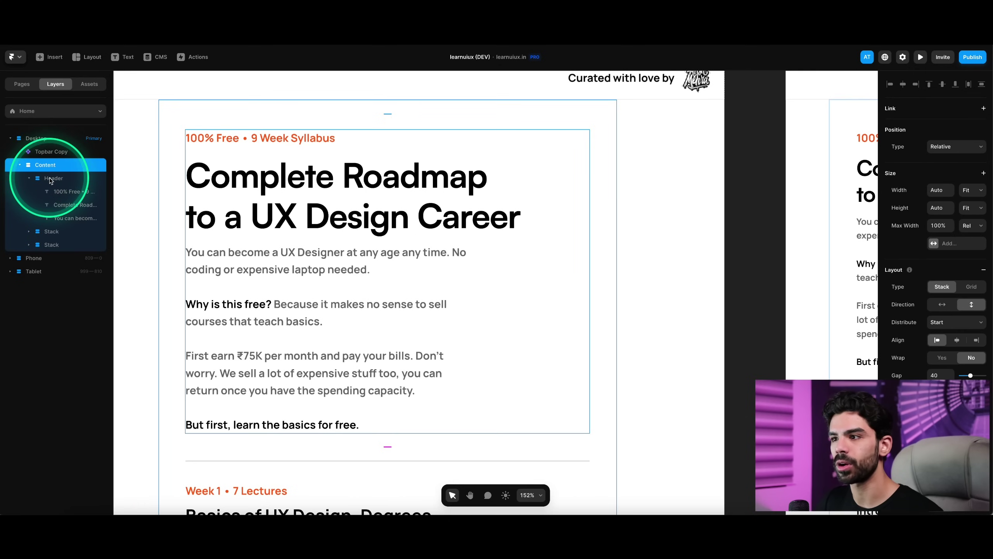
left_click(59, 192)
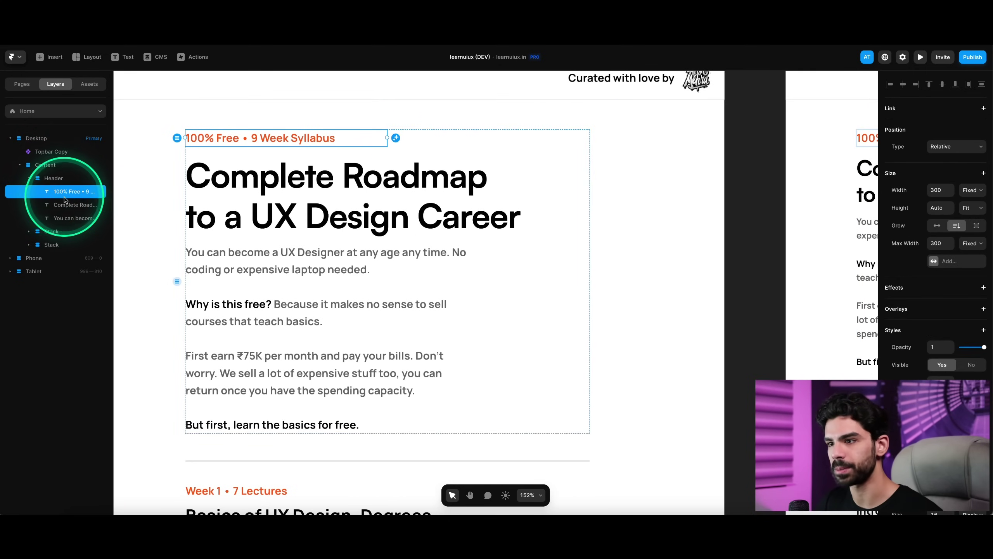
left_click(65, 205)
left_click_drag(381, 213, 536, 233)
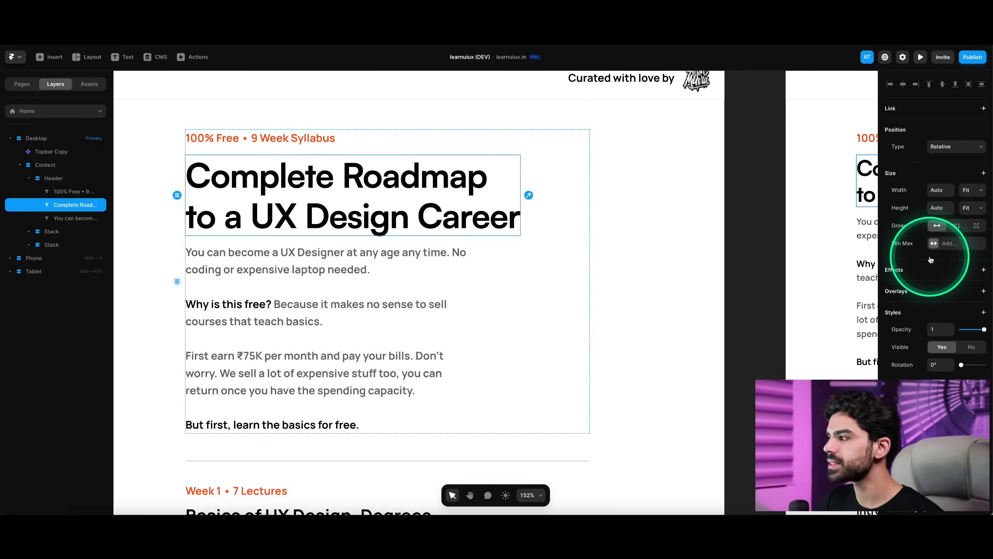
scroll(930, 259, "down", 1)
scroll(930, 259, "down", 1)
scroll(931, 259, "up", 2)
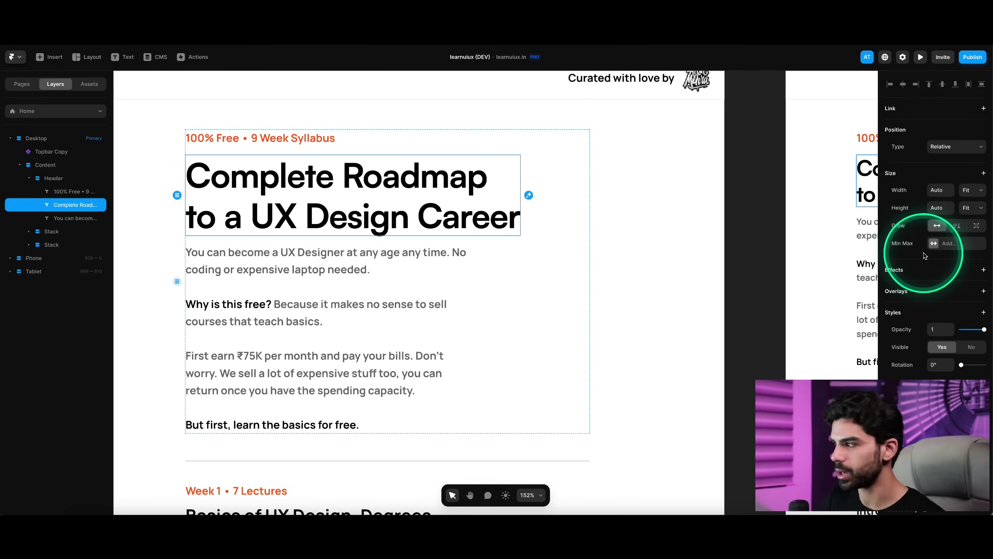
- Check the heading's Position Type options, keep it Relative, and glance at Effects without adding one
left_click(934, 148)
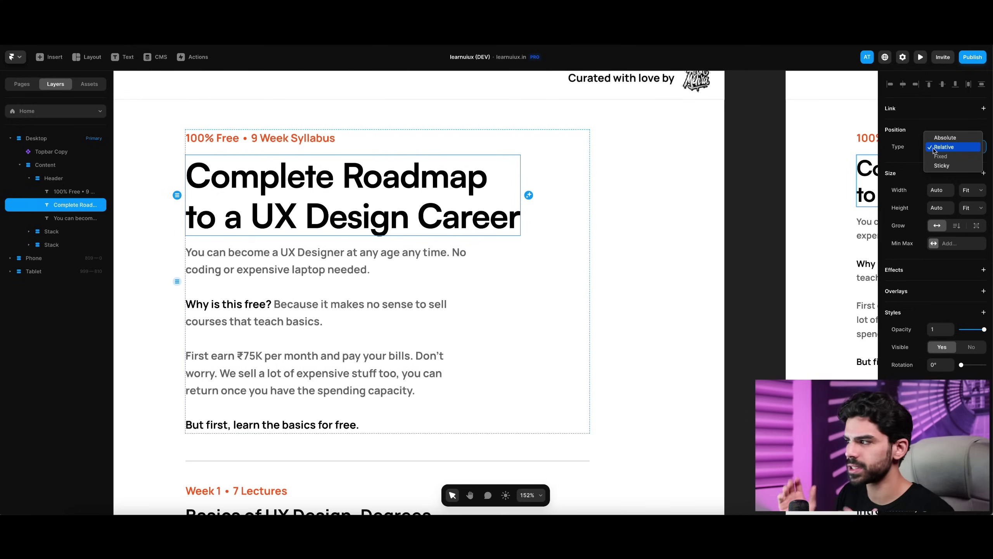
left_click(933, 149)
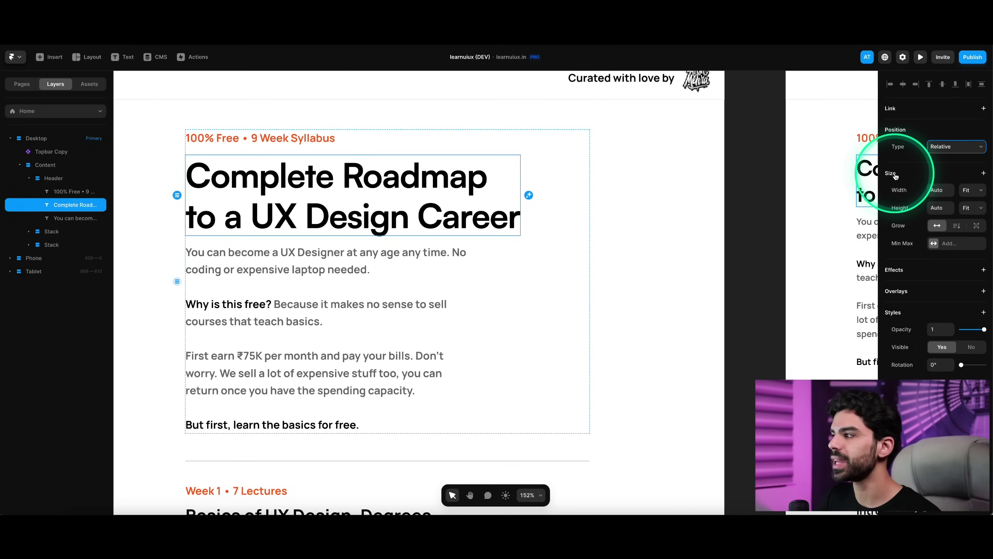
scroll(899, 188, "down", 2)
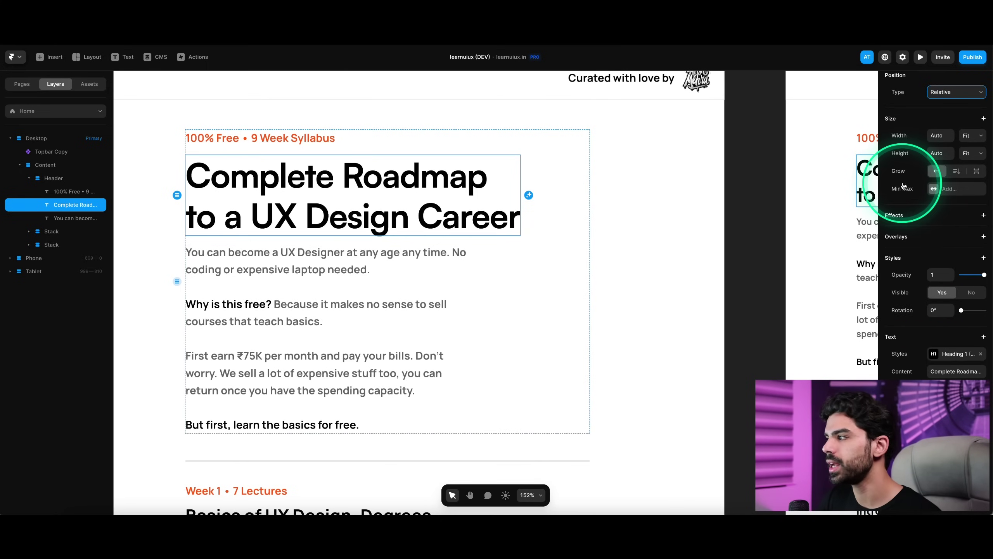
left_click(983, 214)
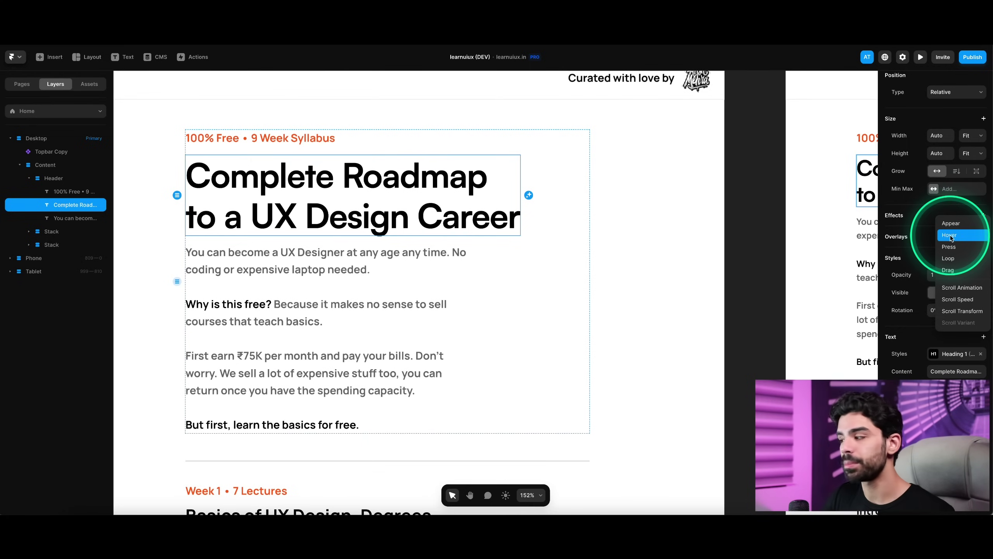
left_click(898, 259)
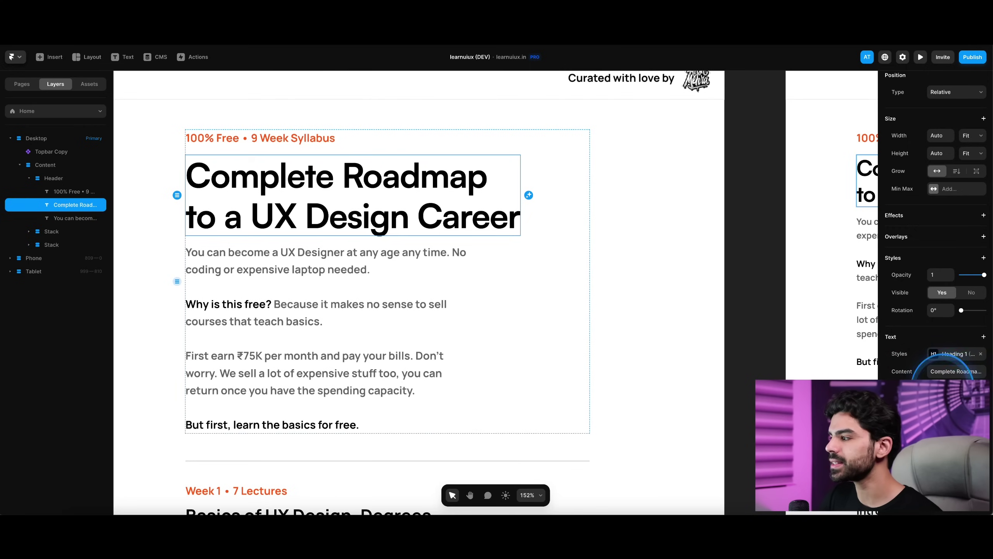
- Set the hero heading's text color to purple and check it across desktop, tablet and phone
left_click(946, 388)
left_click(813, 323)
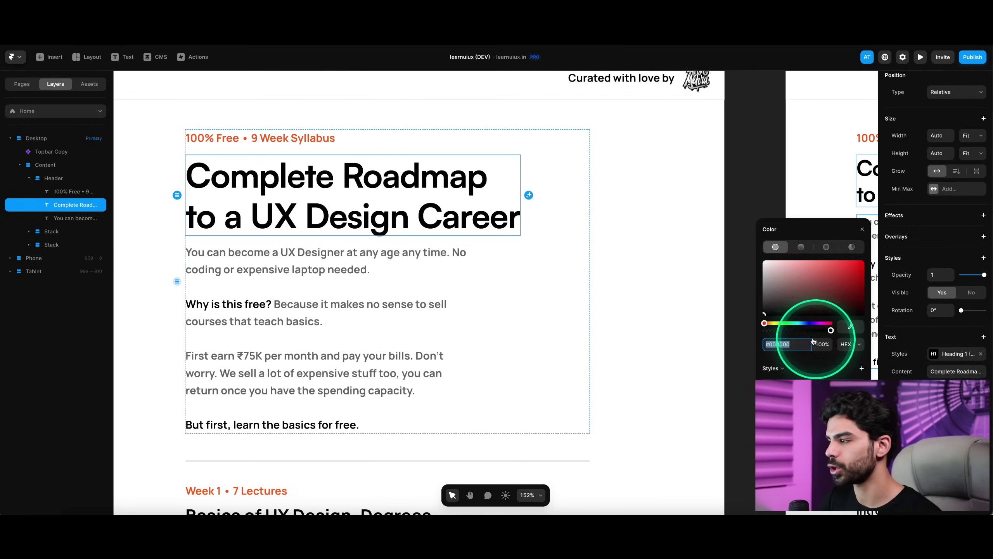
left_click(833, 287)
left_click(700, 209)
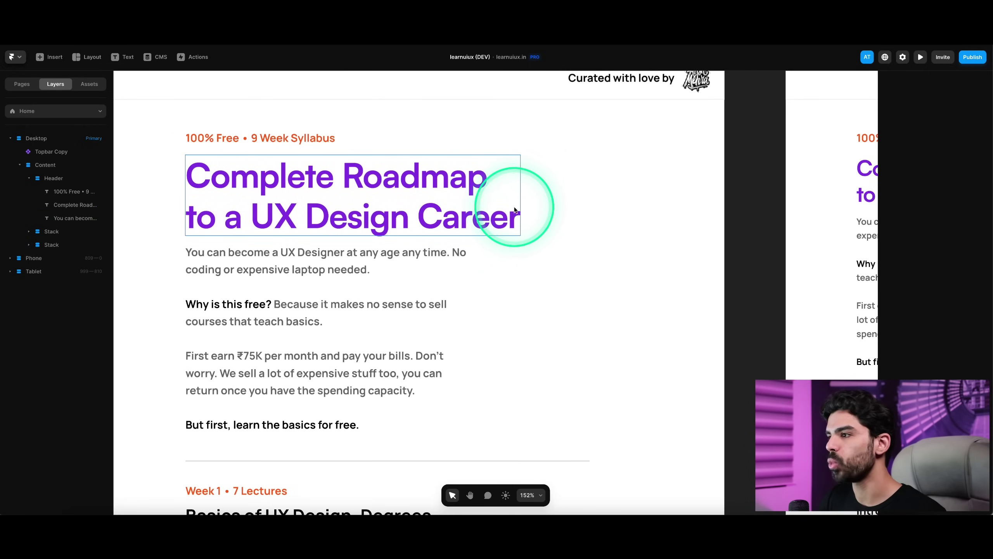
scroll(514, 211, "up", 2)
scroll(518, 210, "down", 2)
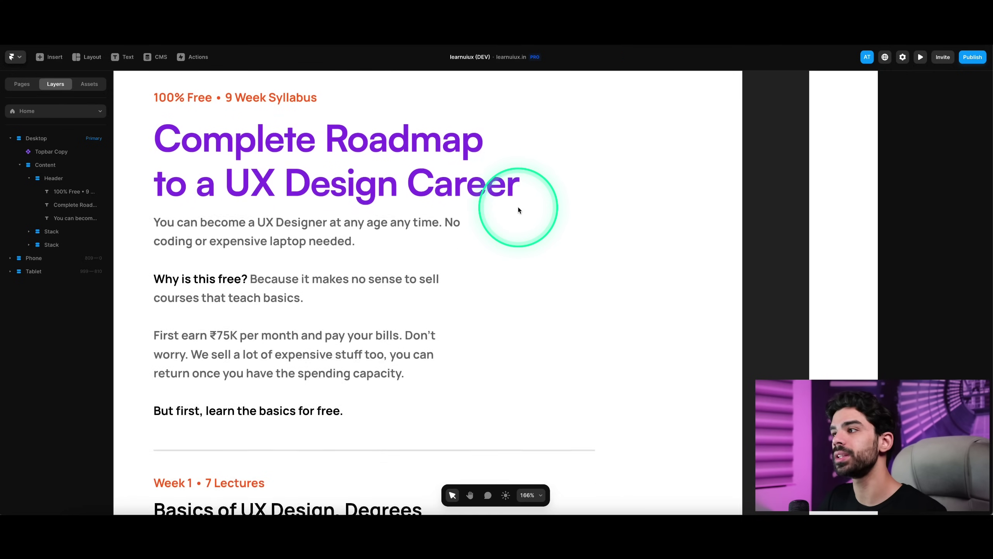
scroll(519, 210, "down", 5)
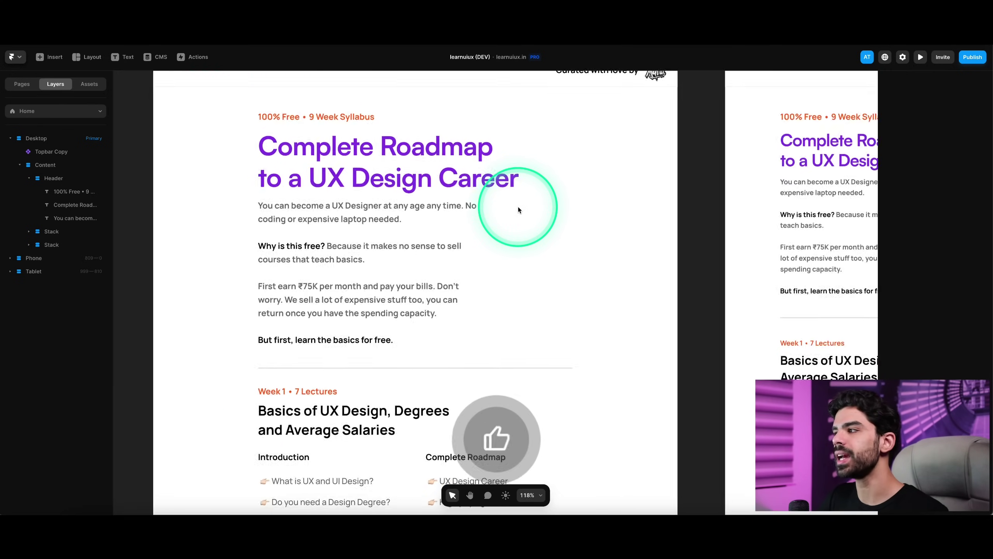
scroll(518, 210, "down", 6)
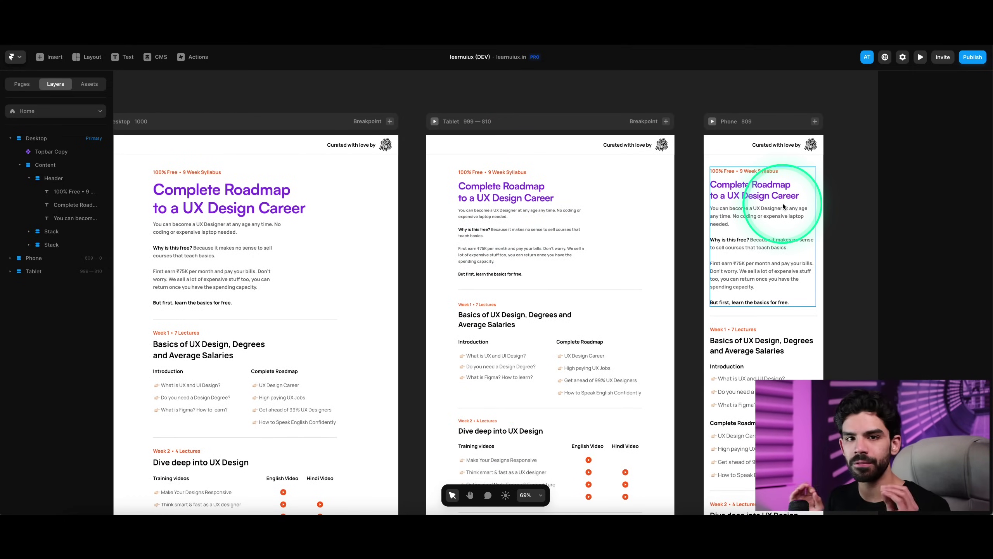
left_click(398, 218)
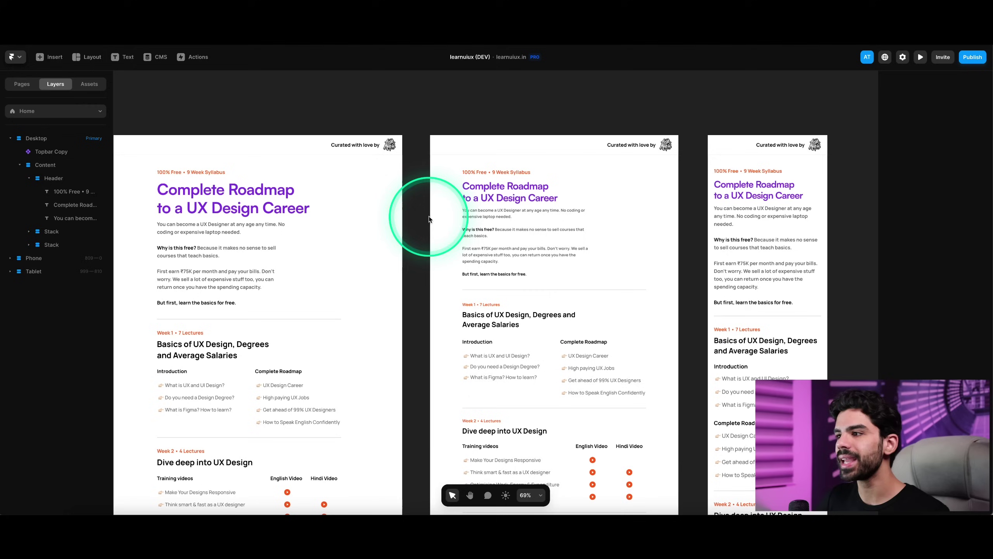
- Select the phone layout's main heading and set its text color to black #000000
scroll(428, 217, "left", 2)
left_click(252, 124)
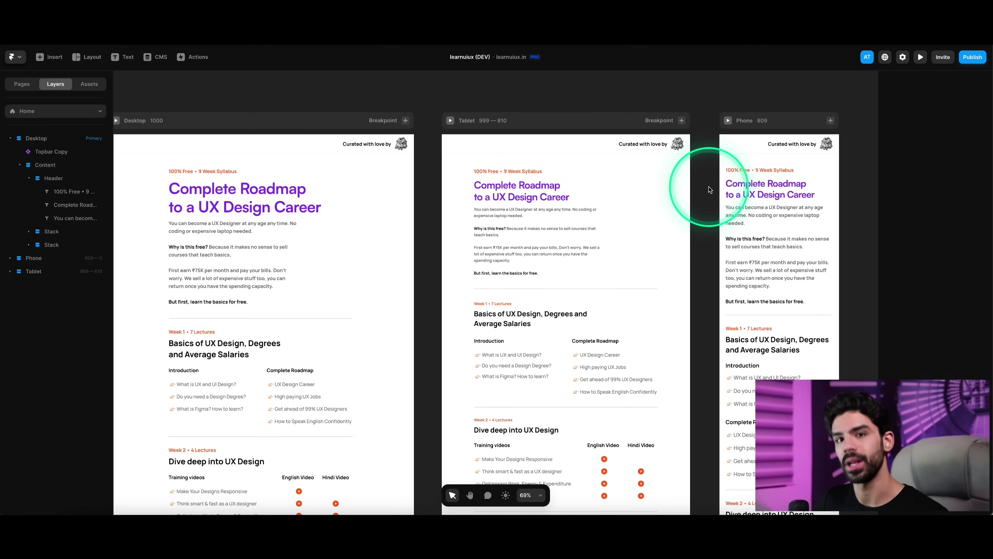
left_click(768, 192)
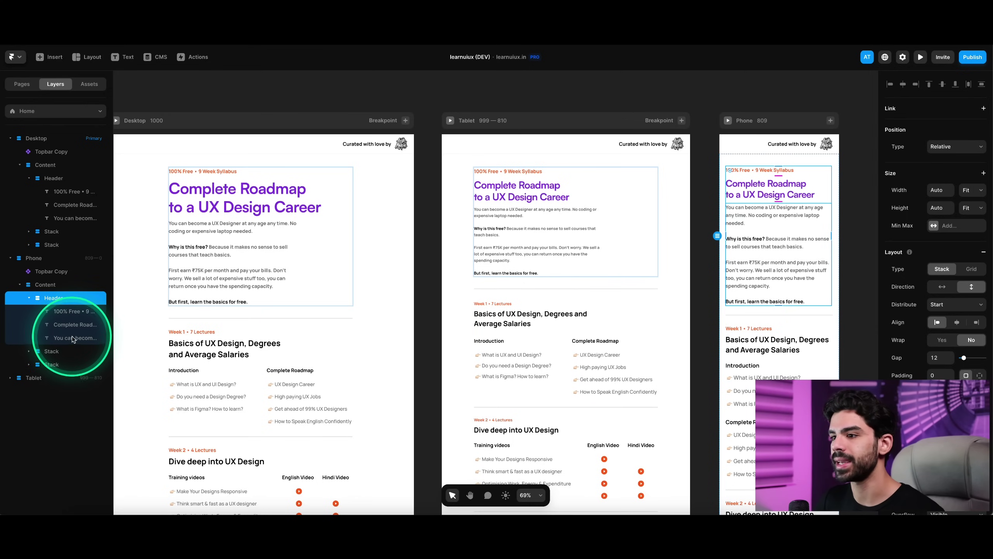
left_click(73, 326)
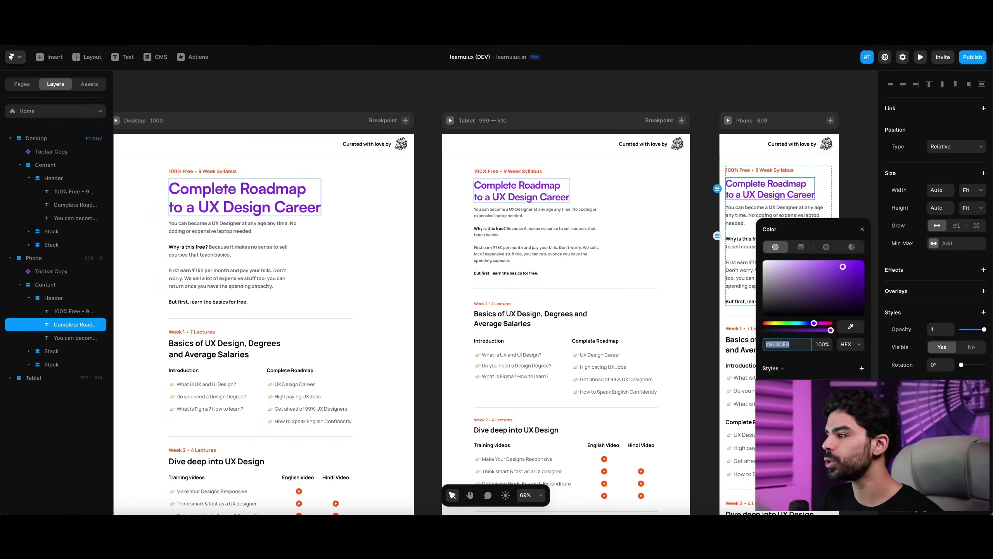
left_click(853, 313)
left_click(852, 179)
left_click(853, 181)
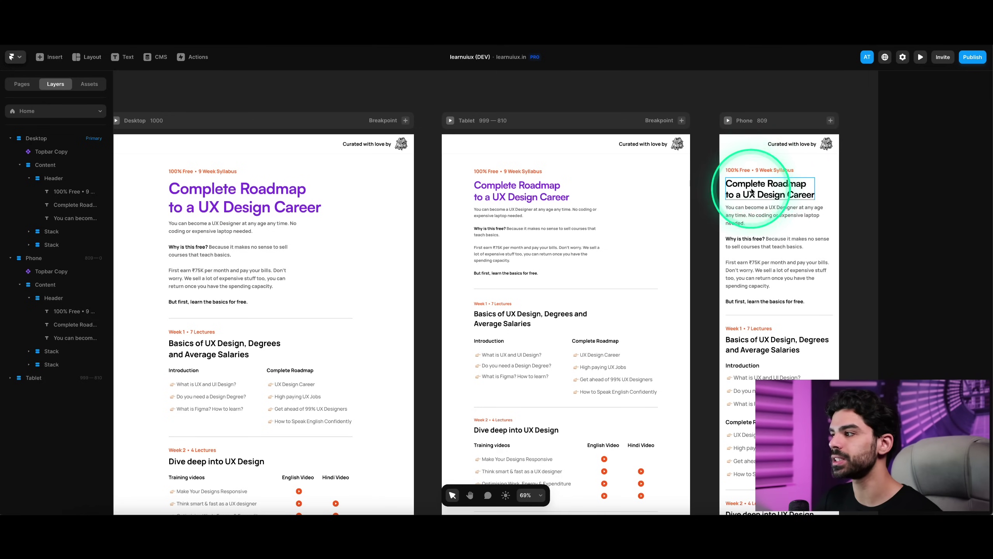
- Select the Tablet frame and the desktop heading to confirm they remain purple
left_click(615, 131)
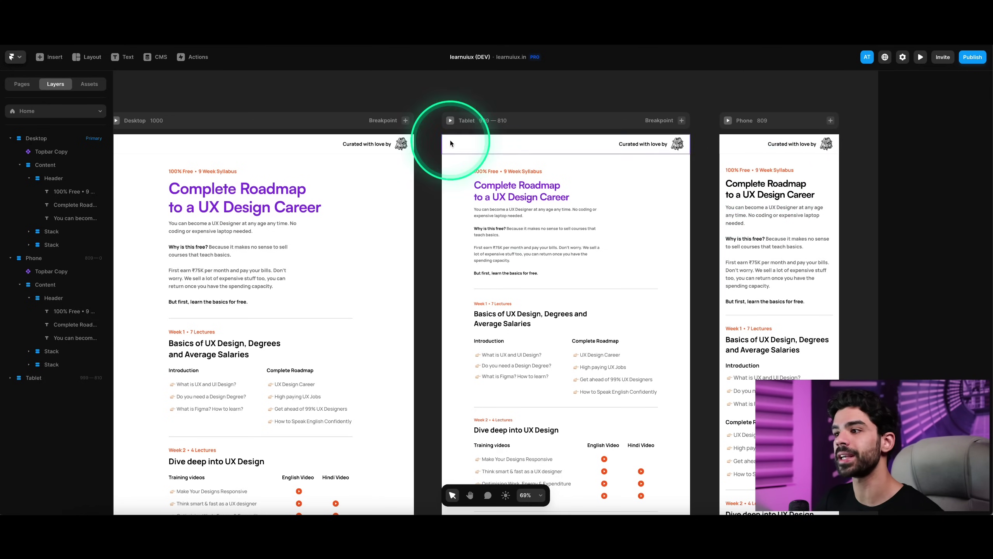
left_click(282, 187)
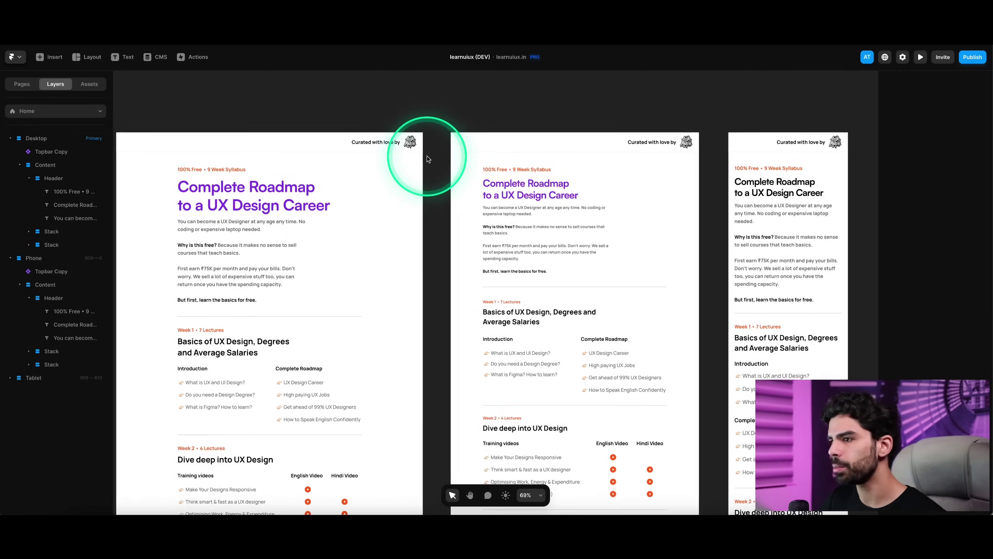
scroll(426, 155, "left", 4)
left_click(453, 261)
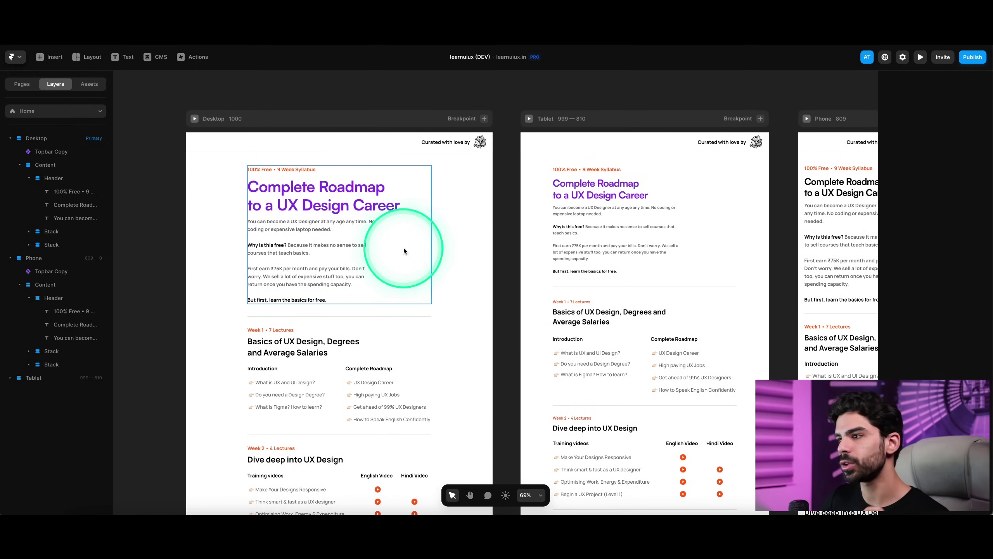
- Set the desktop Complete Roadmap heading's text color back to black #000000
left_click(303, 206)
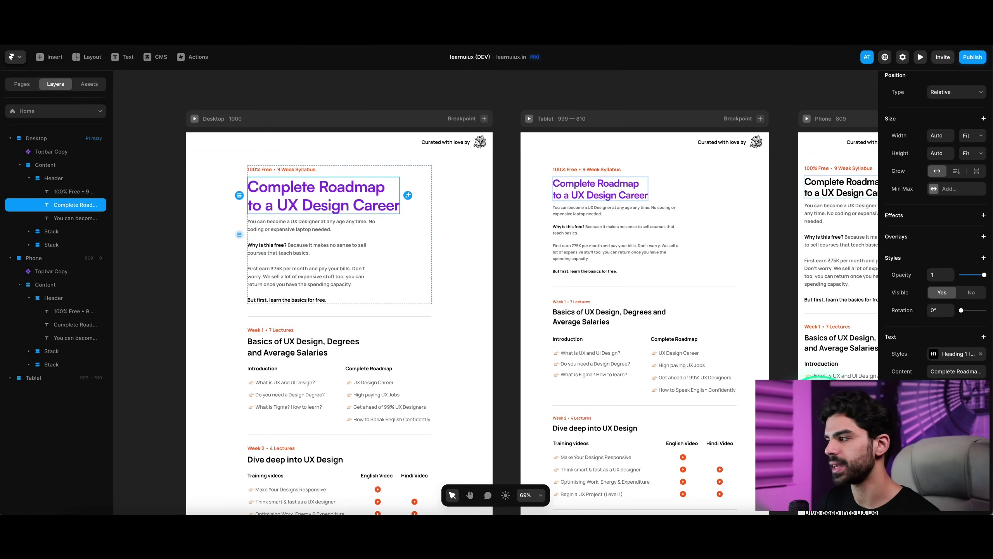
left_click(927, 389)
left_click_drag(787, 281, 764, 313)
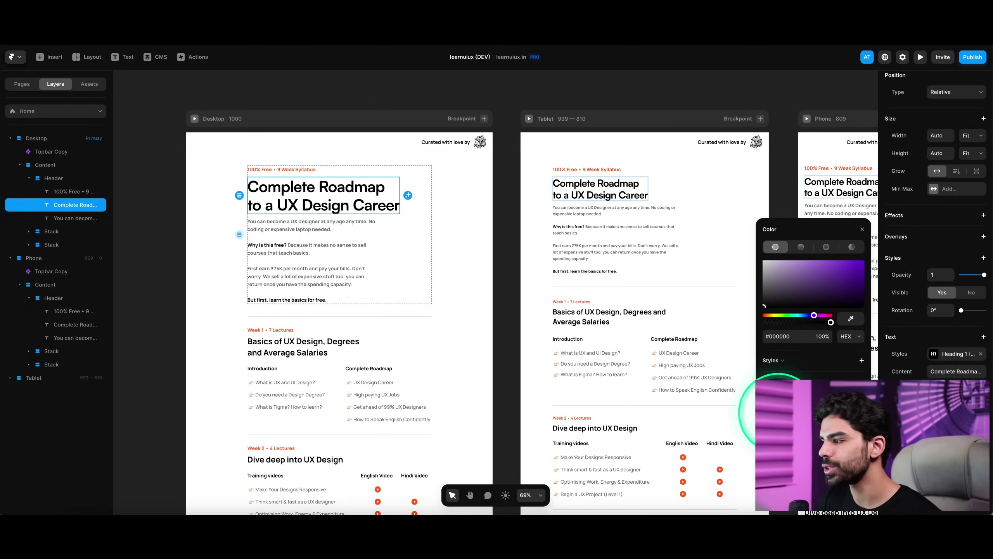
- Explore the New Color Style dark-mode value, close the picker, and show the Assets panel
left_click(861, 359)
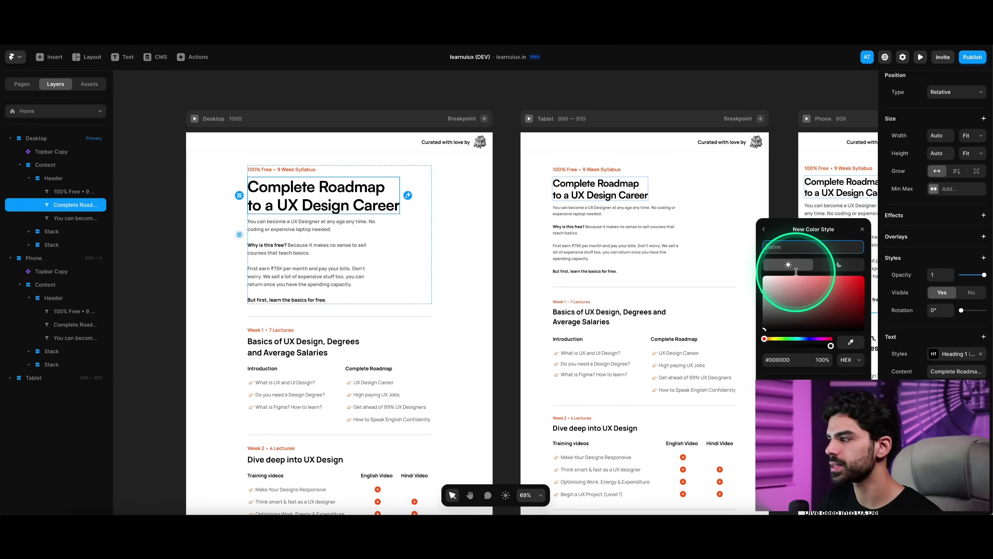
left_click(838, 265)
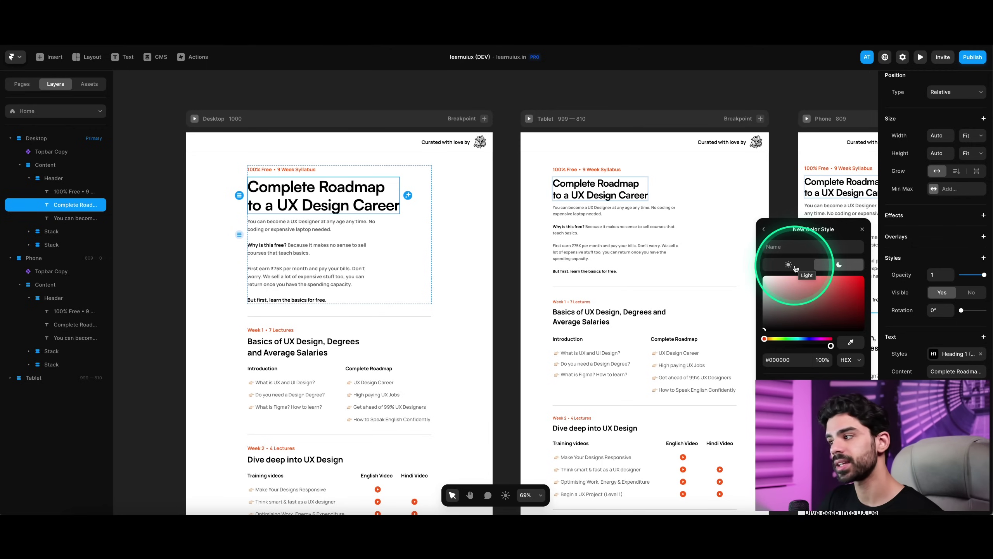
left_click(764, 229)
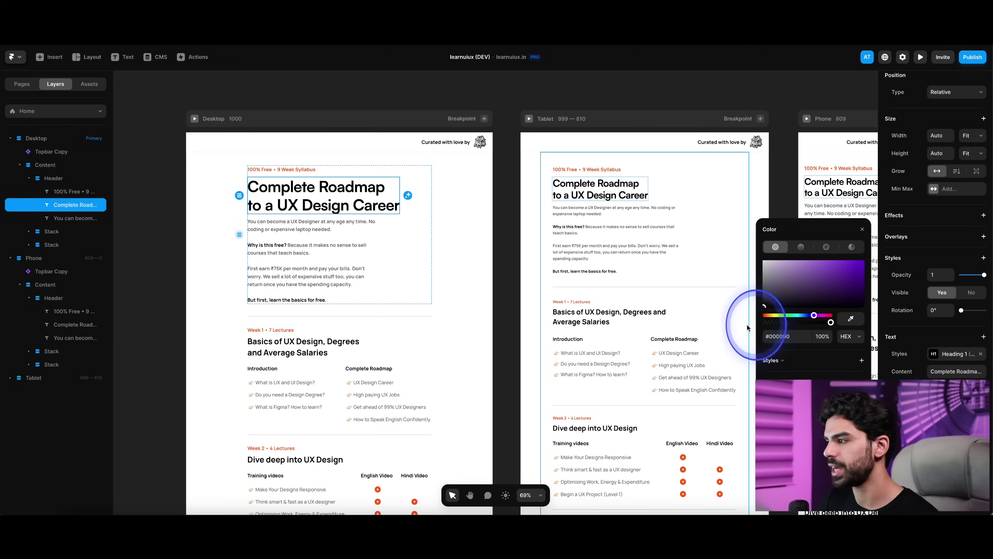
left_click(861, 230)
left_click(89, 83)
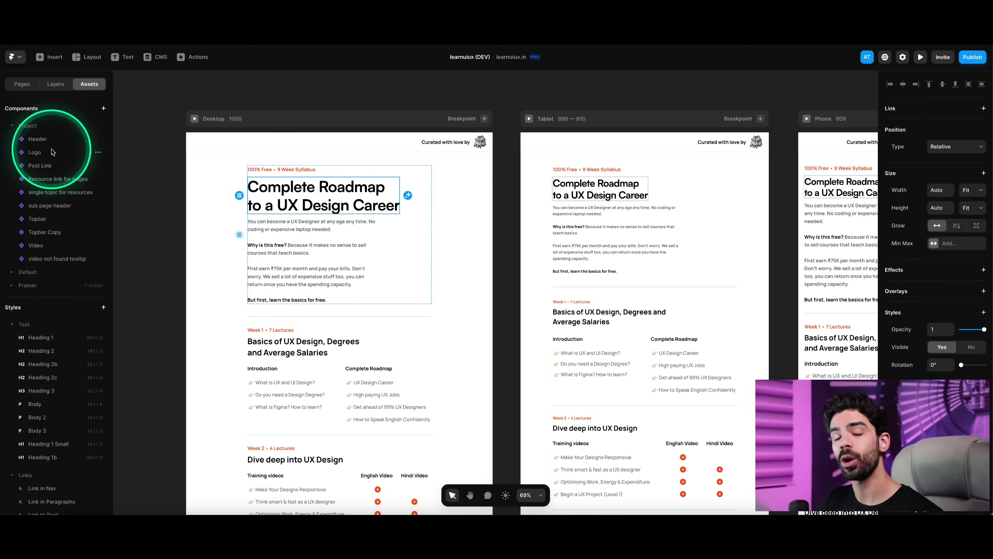
- Browse the Assets styles and review the Heading 1 text style settings, then close them
scroll(62, 352, "down", 5)
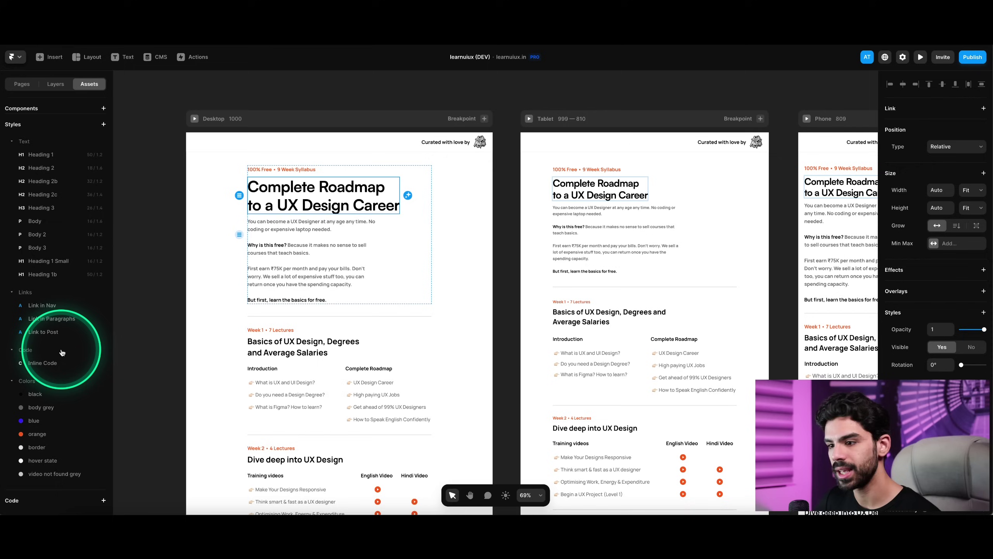
scroll(58, 313, "up", 1)
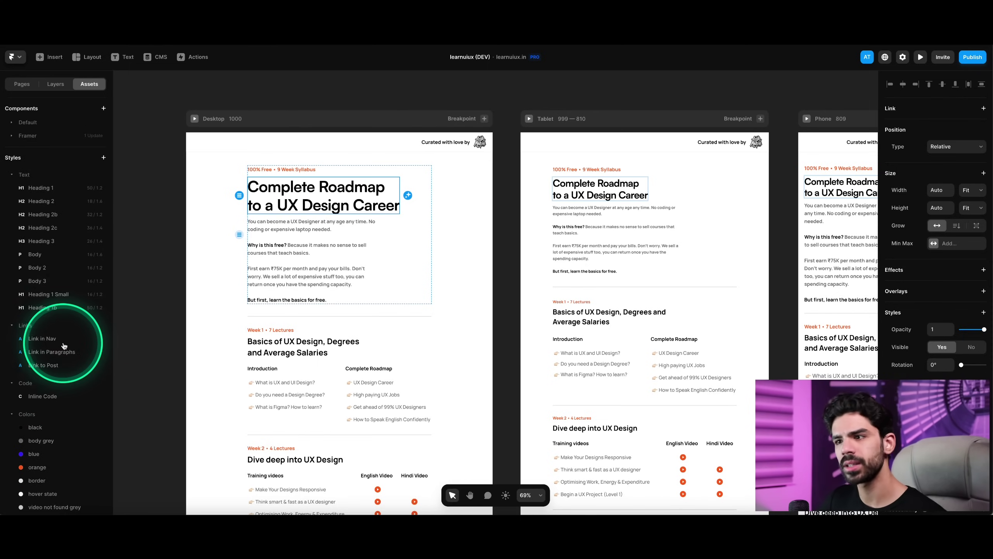
left_click(104, 157)
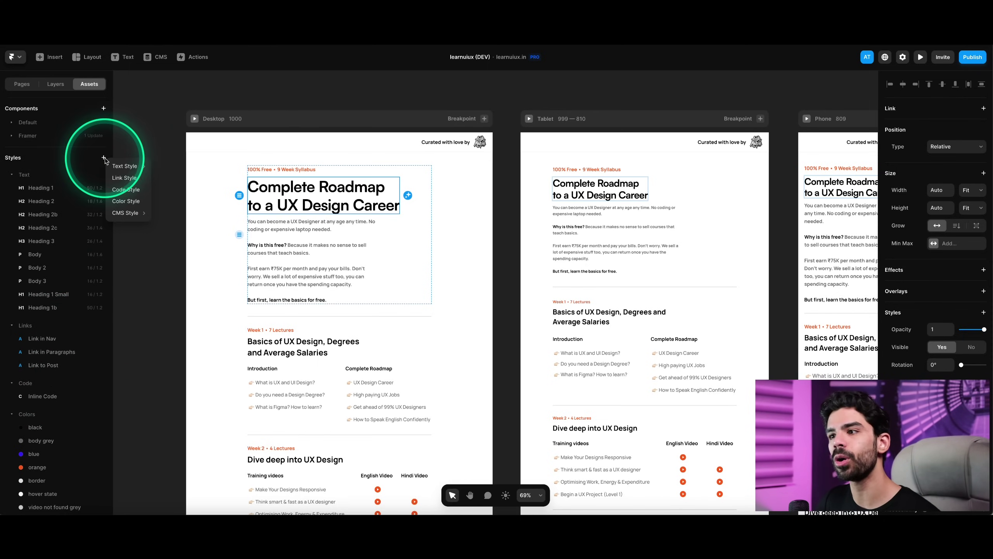
mouse_move(107, 163)
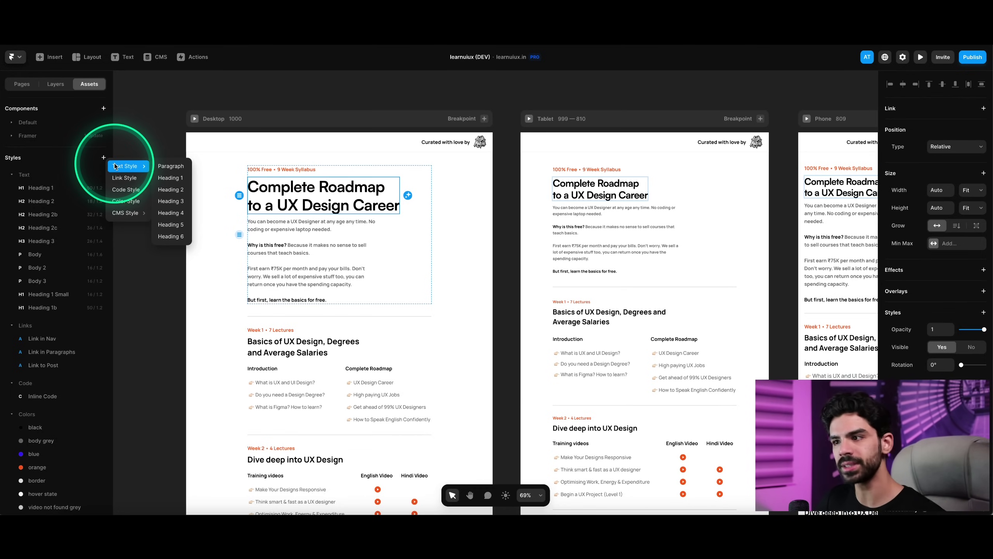
left_click(47, 188)
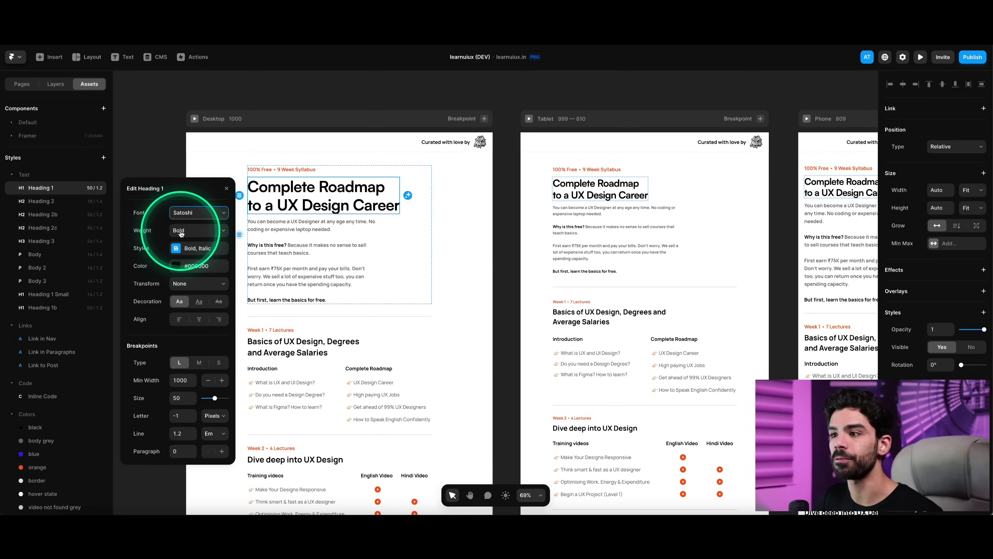
left_click(142, 129)
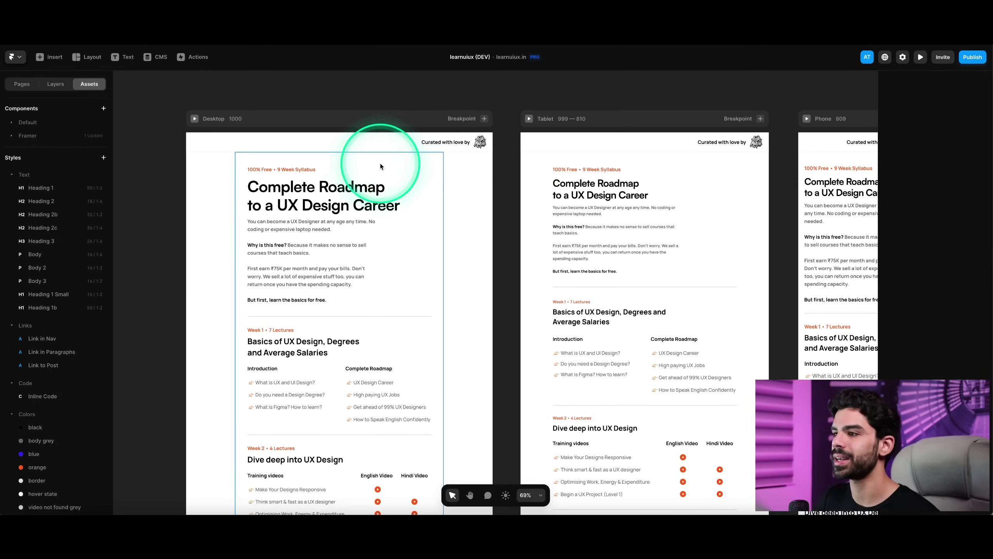
- Open the Publish panel to view the site's two domains and Update option
left_click(346, 196)
left_click(582, 95)
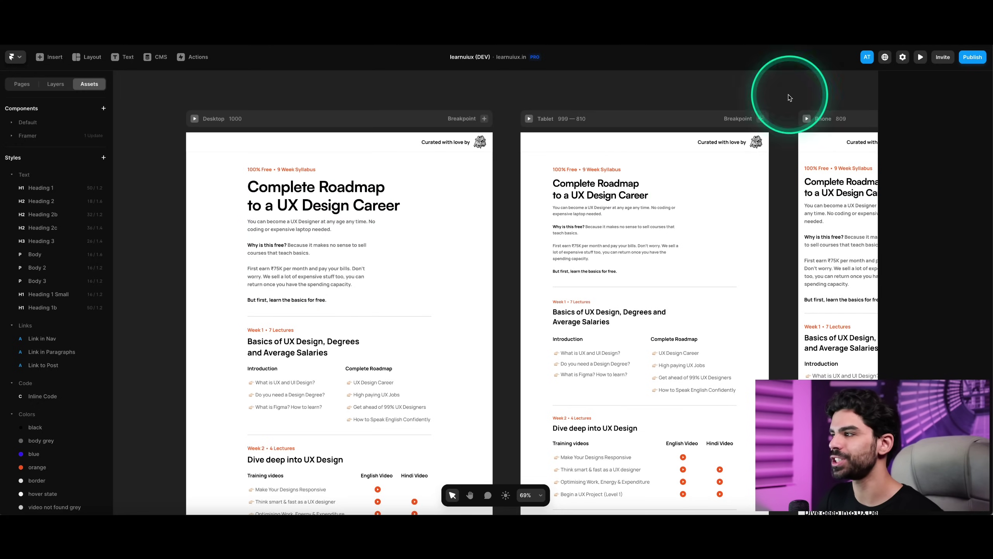
left_click(969, 62)
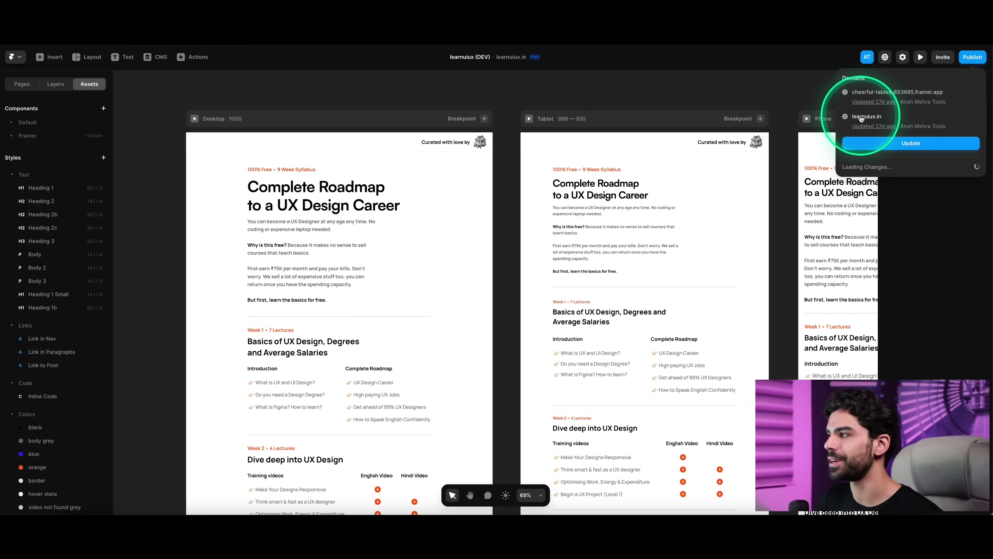
- Dismiss the Publish dropdown to return to the Home page canvas
left_click(784, 117)
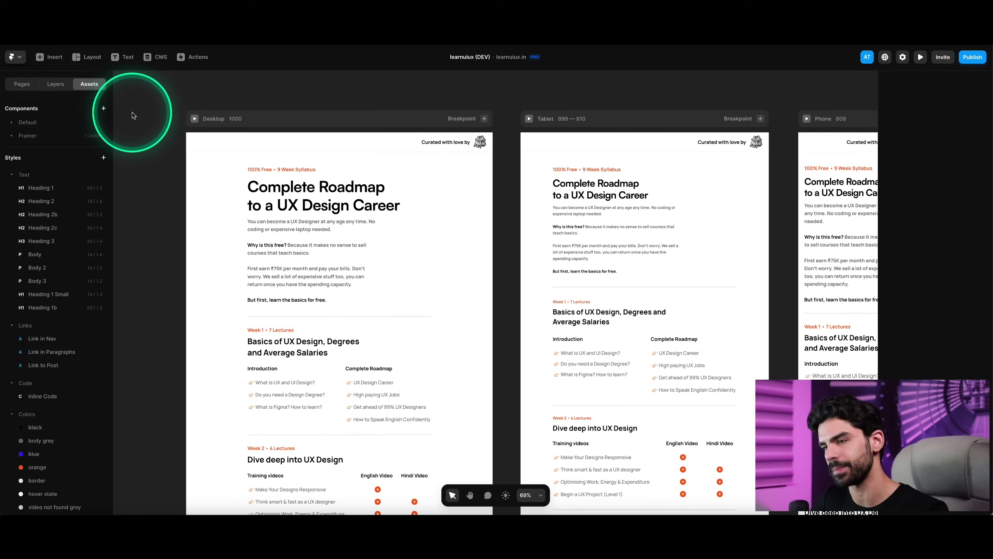
- Browse the Insert panel's Menus, Content Fields, Forms, Creative and Media categories
left_click(56, 59)
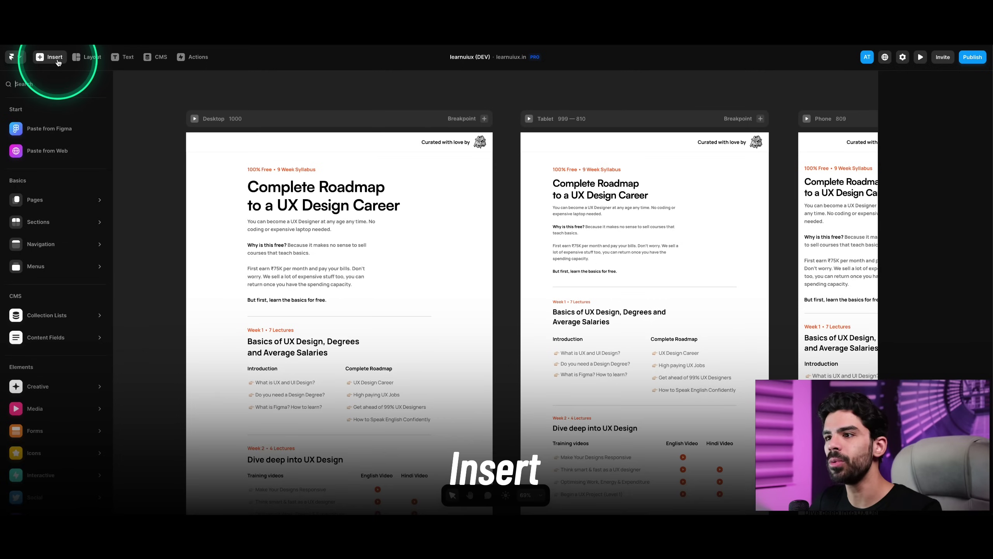
scroll(61, 198, "down", 1)
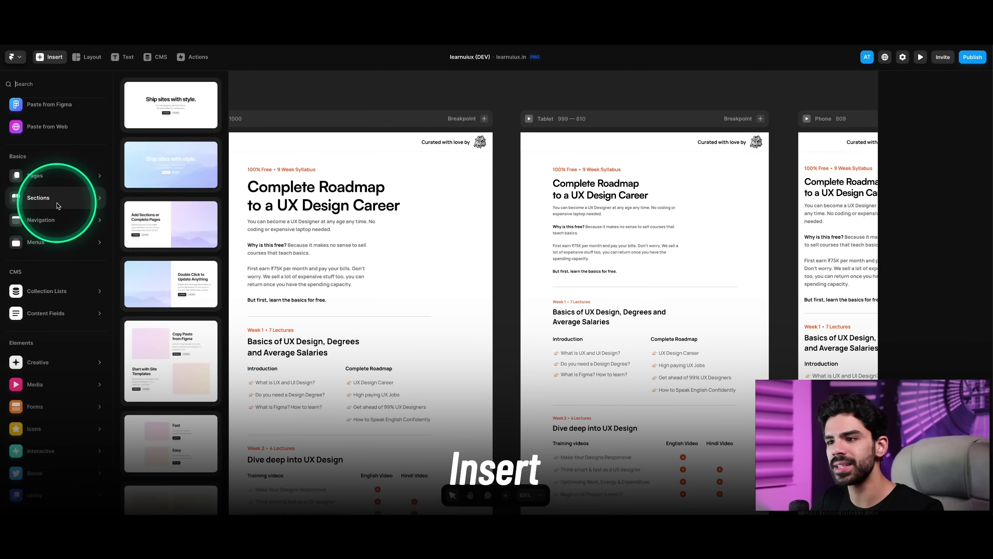
mouse_move(61, 246)
mouse_move(59, 314)
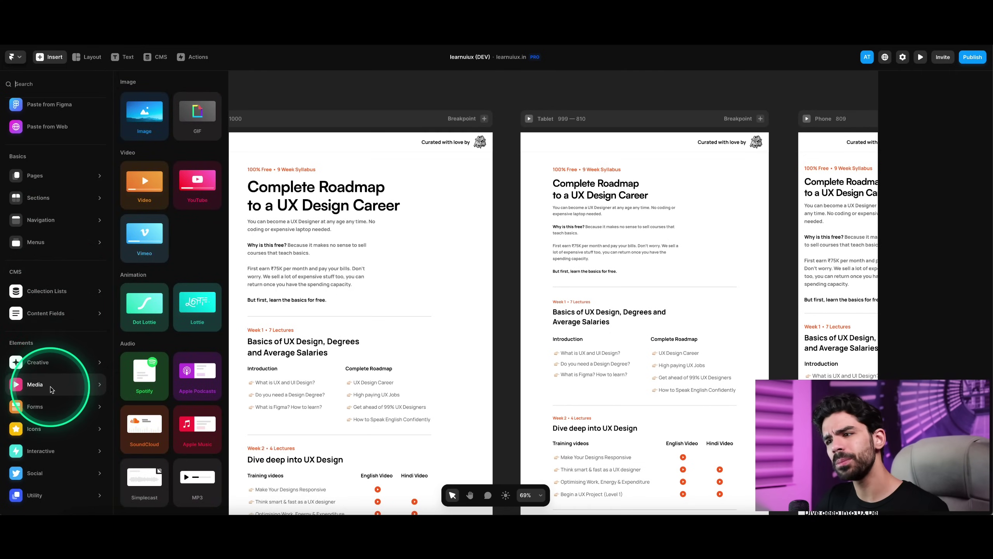
mouse_move(53, 407)
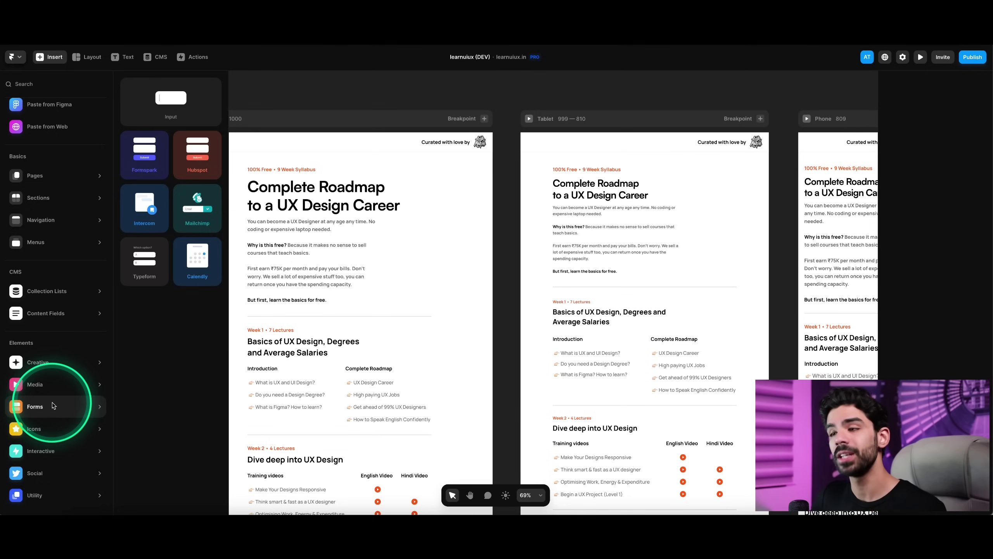
mouse_move(55, 369)
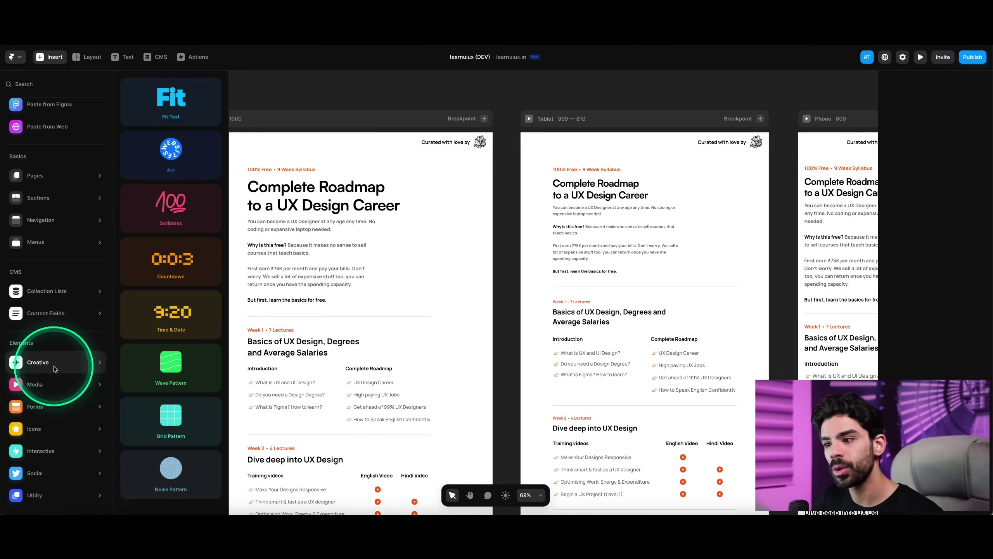
mouse_move(50, 388)
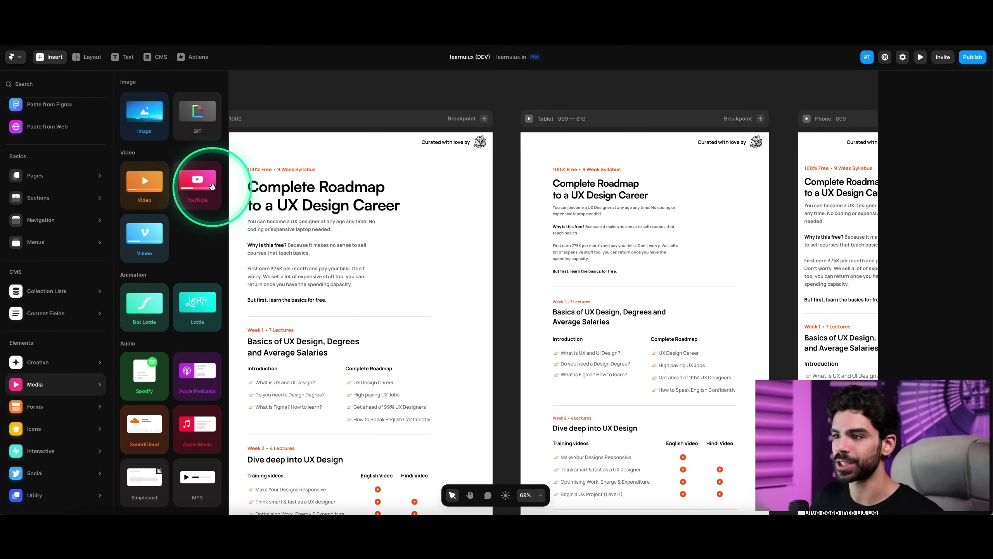
- Drop a YouTube embed into the hero below 'But first, learn the basics for free'
left_click_drag(211, 186, 293, 311)
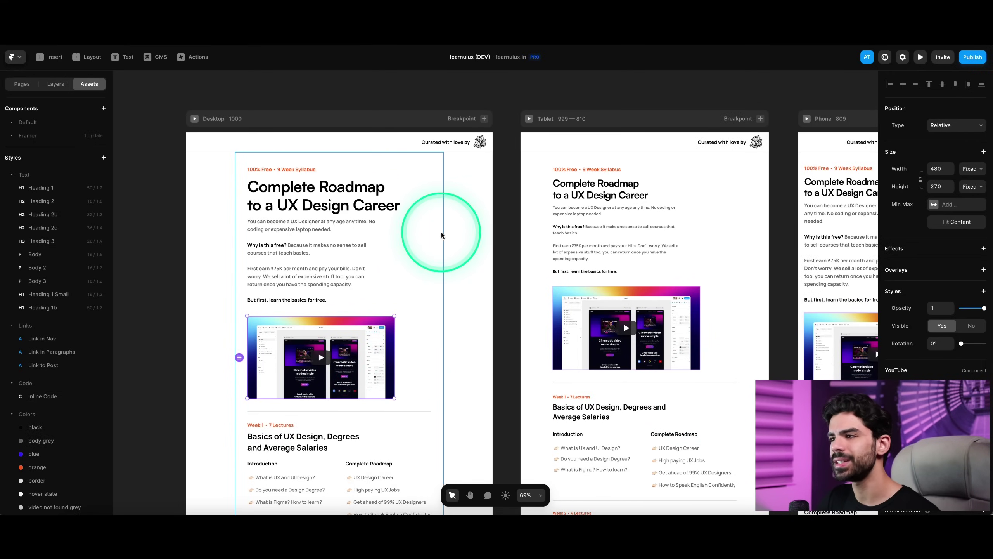
left_click(455, 105)
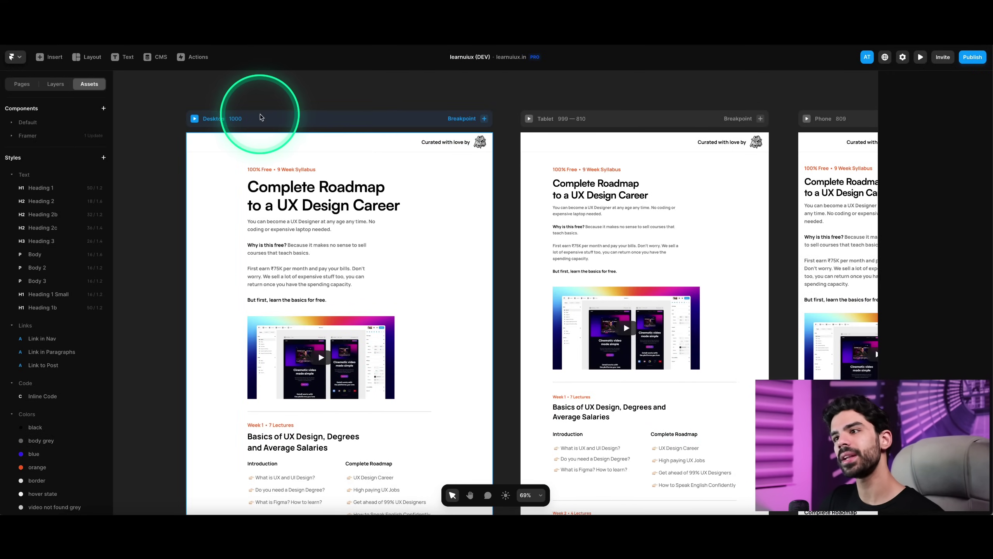
left_click(57, 60)
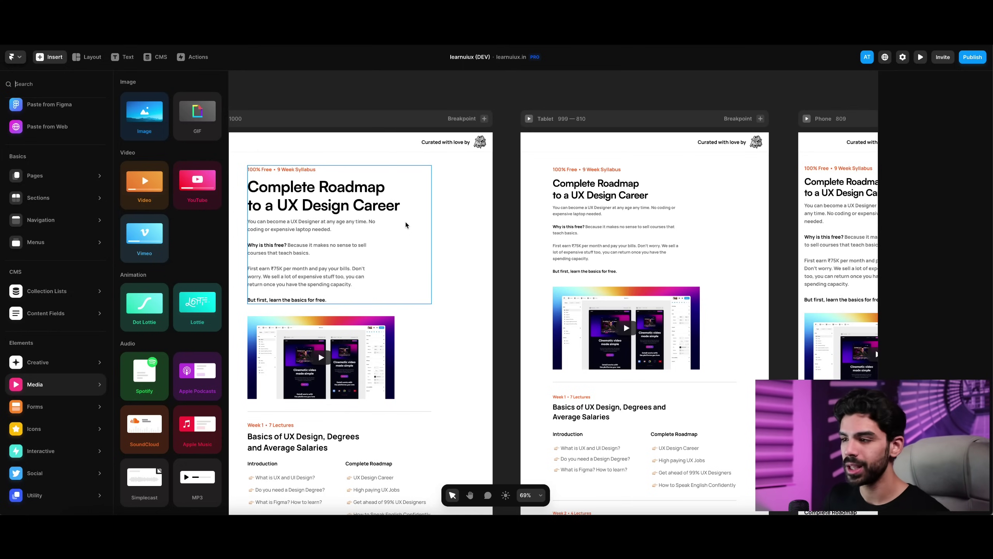
left_click(484, 118)
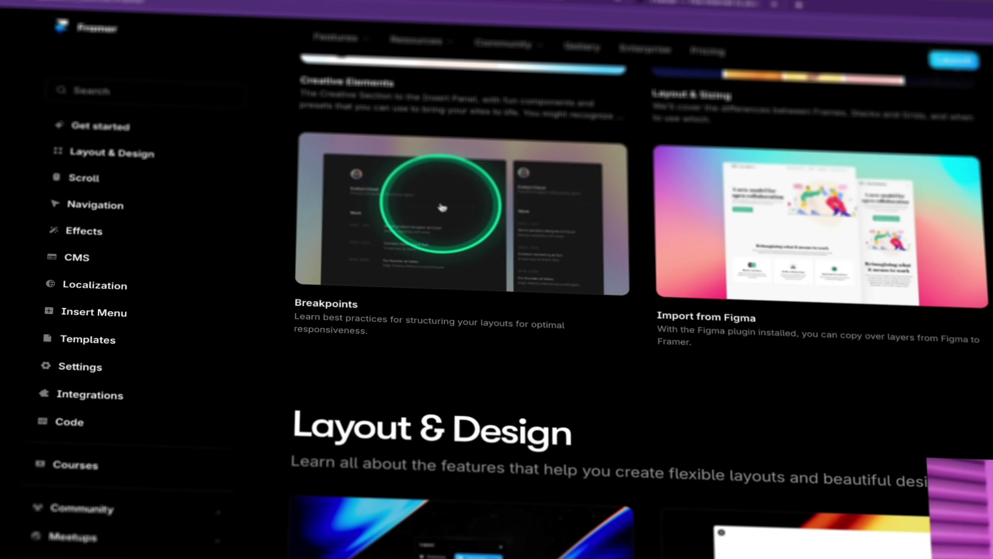
scroll(444, 203, "down", 3)
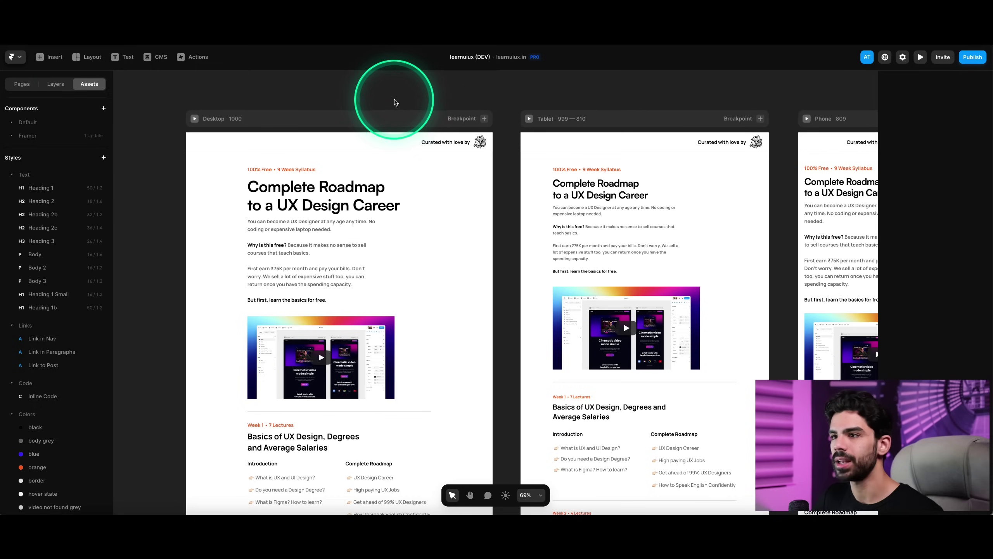
left_click(54, 61)
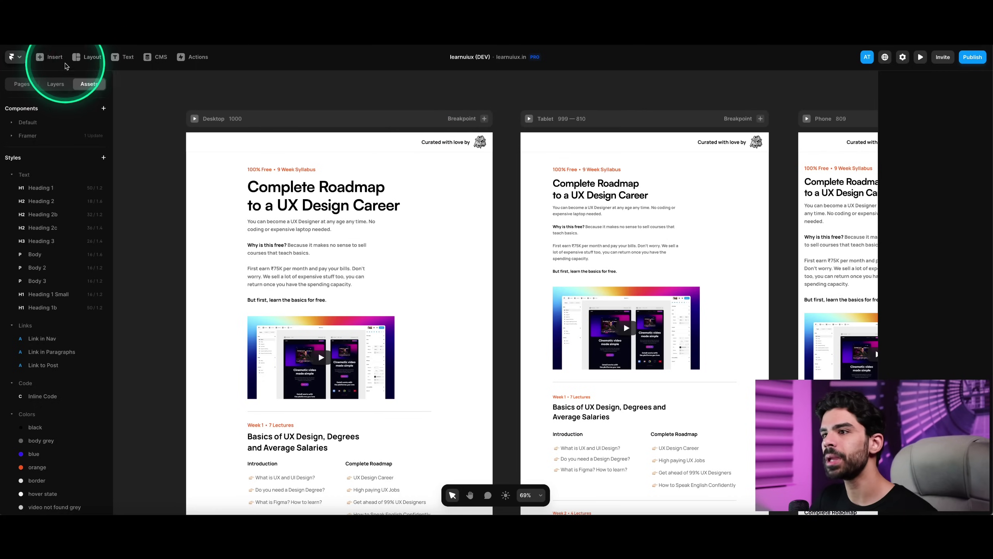
- Drag the 'Add Sections or Complete Pages' two-column template onto the Desktop Home page and view its layers
left_click(56, 197)
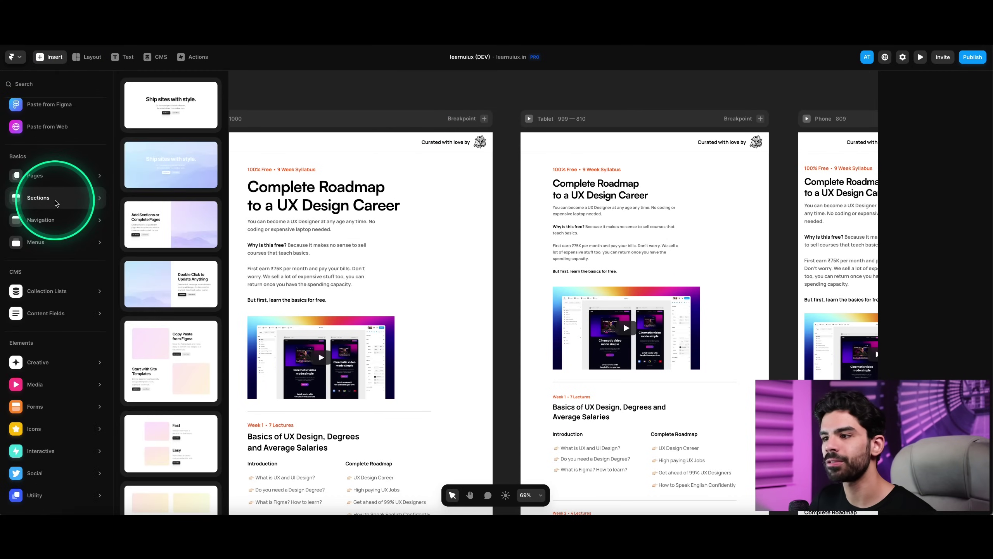
scroll(356, 267, "down", 2)
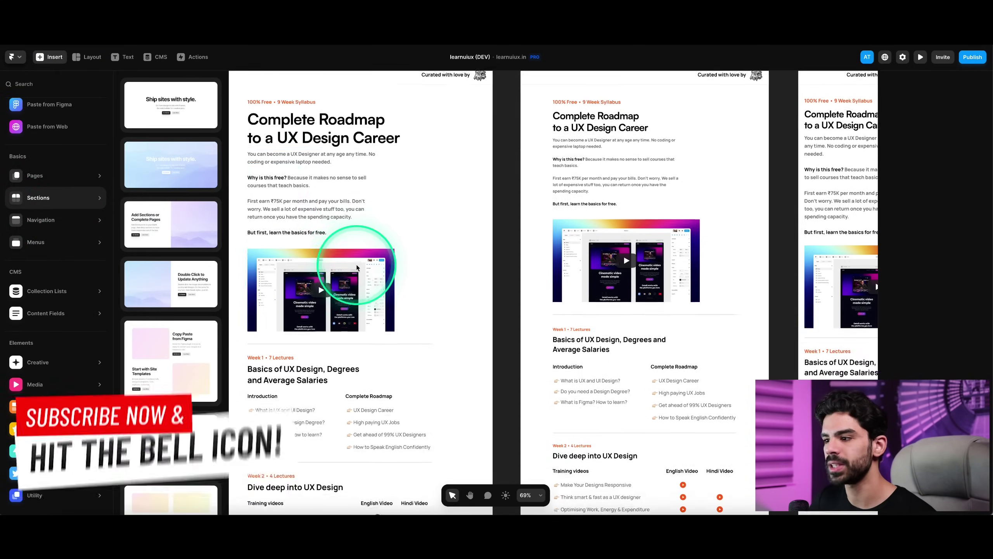
scroll(356, 267, "down", 2)
left_click_drag(151, 222, 308, 281)
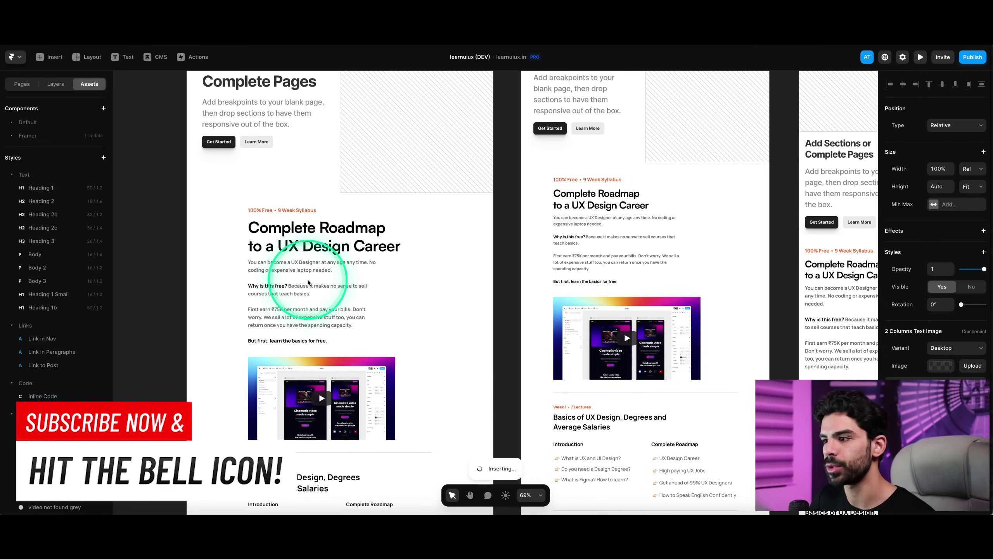
left_click(65, 166)
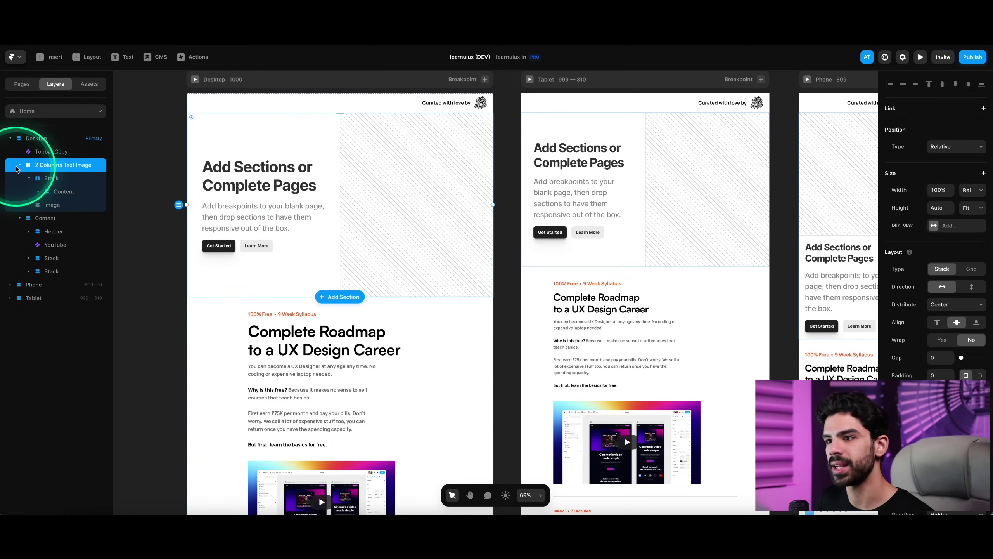
- Inspect the Content and 2 Columns Text Image layers, then select the section
left_click(20, 165)
left_click(20, 178)
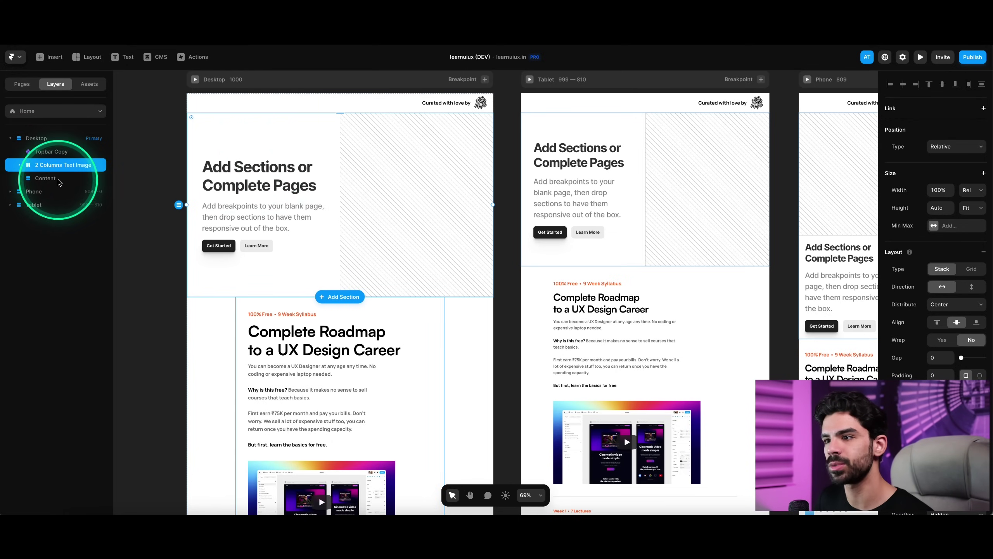
left_click(44, 178)
scroll(282, 262, "down", 5)
scroll(277, 262, "down", 8)
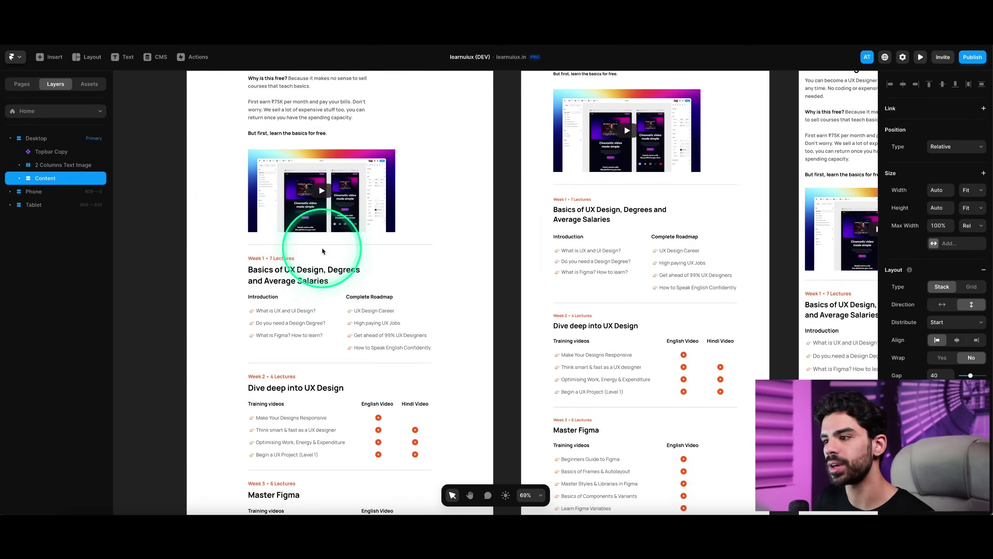
left_click(20, 178)
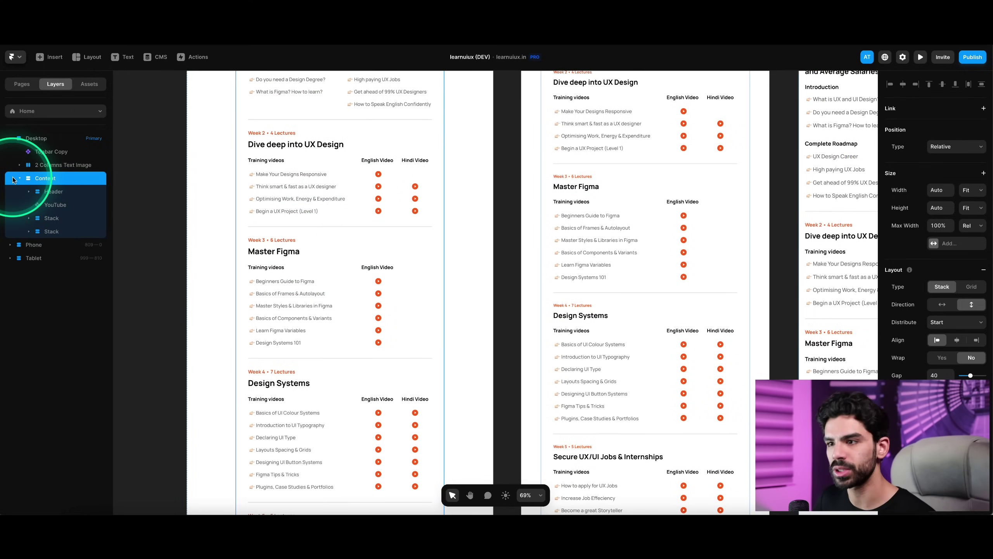
left_click(20, 178)
left_click(59, 165)
scroll(331, 181, "up", 8)
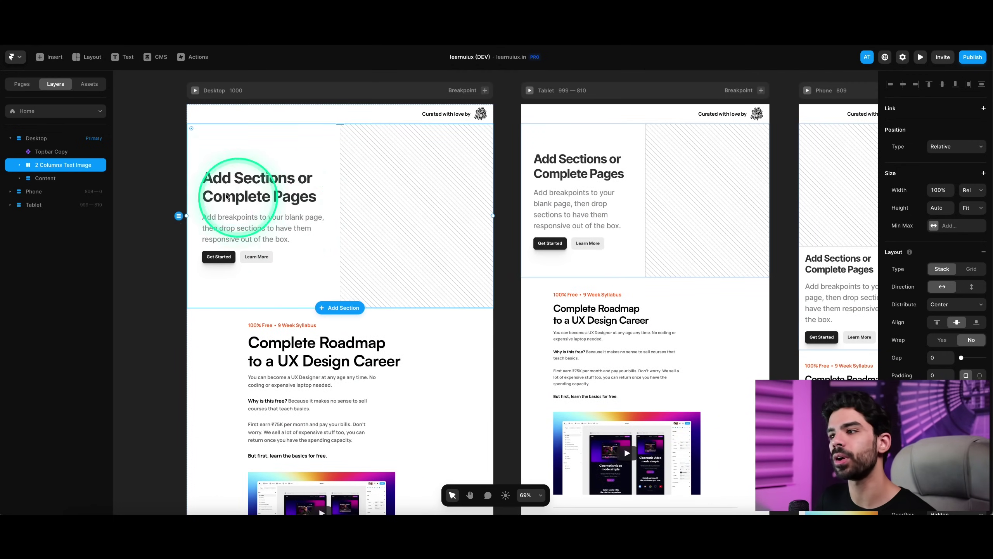
scroll(236, 191, "up", 5)
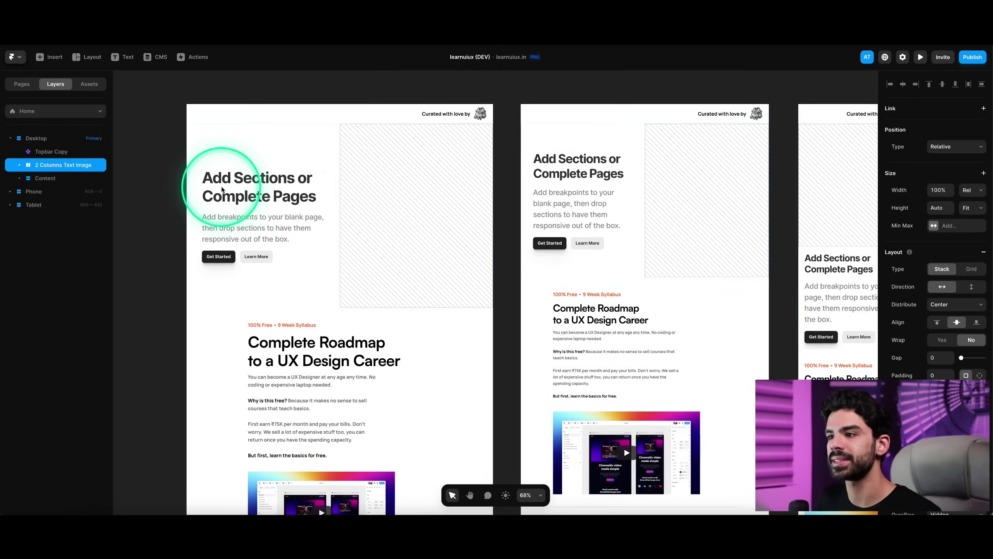
- Edit the 'Add Sections' heading text and open the image placeholder's fill options
double_click(234, 176)
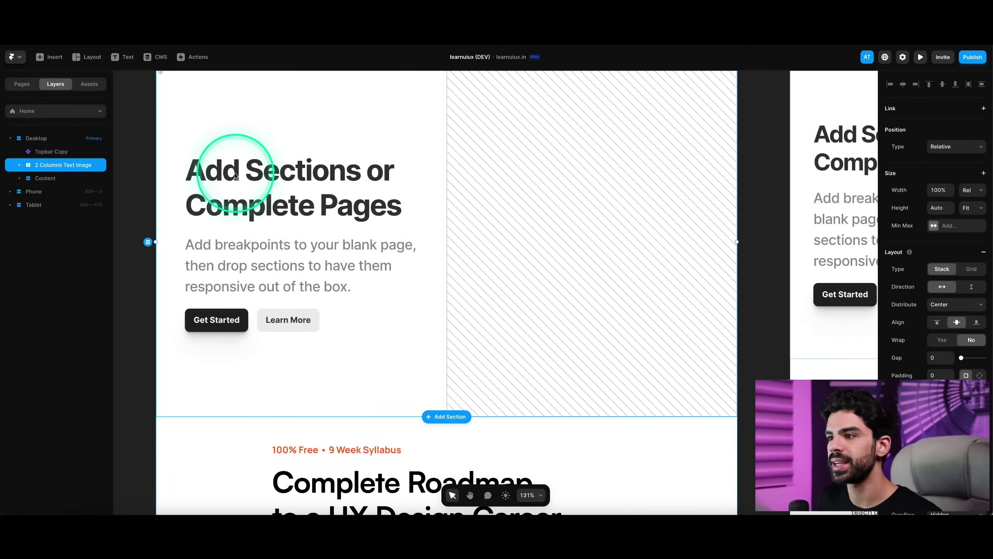
left_click(236, 176)
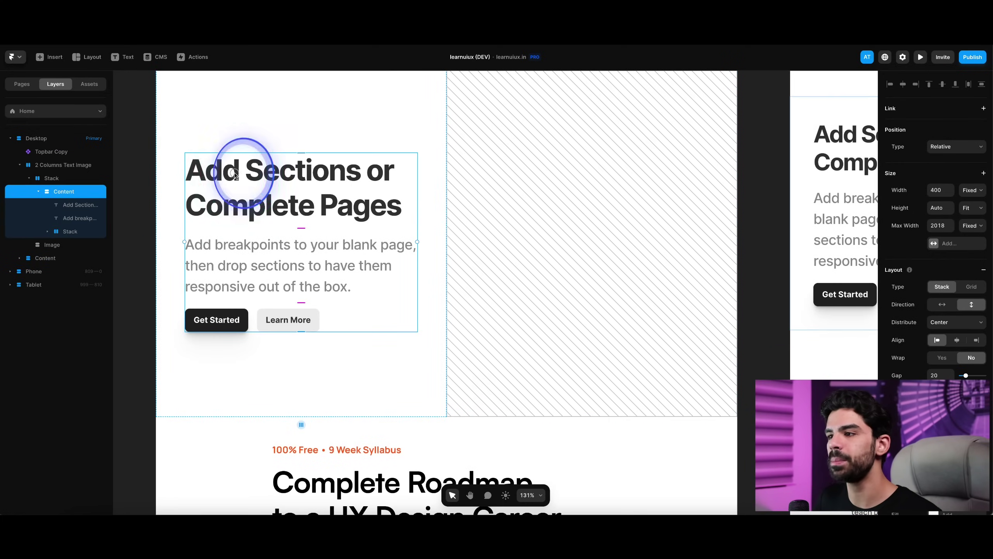
left_click(236, 177)
left_click(235, 176)
left_click(554, 199)
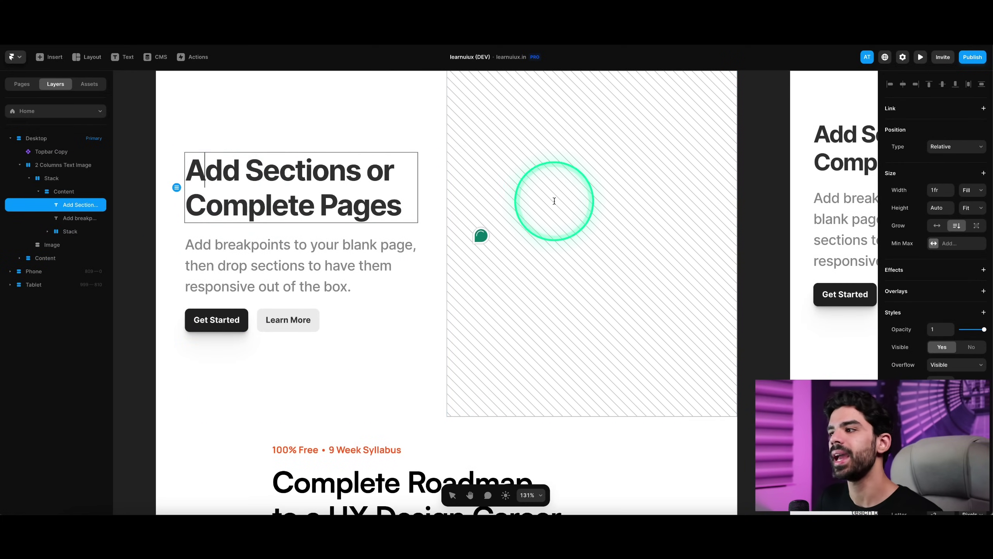
left_click(546, 173)
scroll(540, 171, "up", 2)
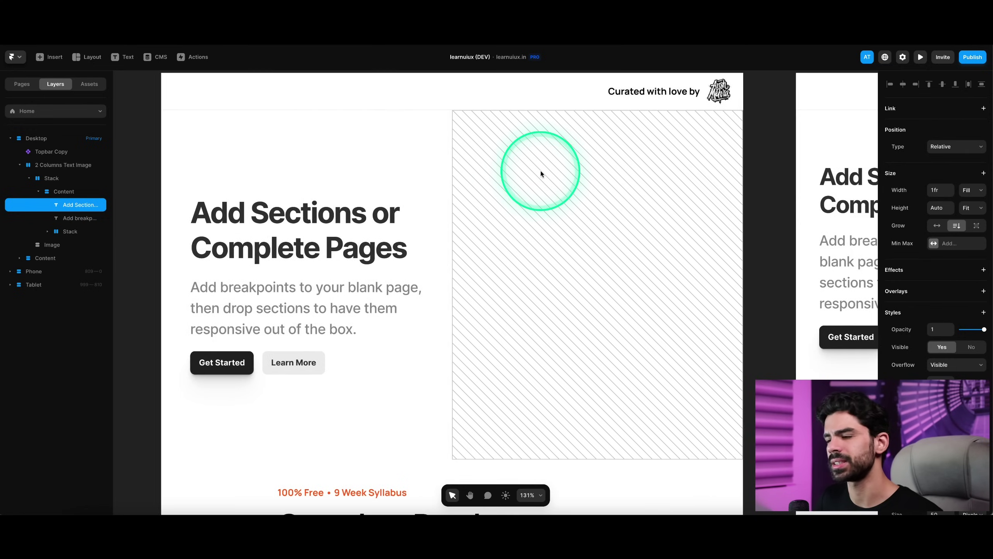
left_click(537, 171)
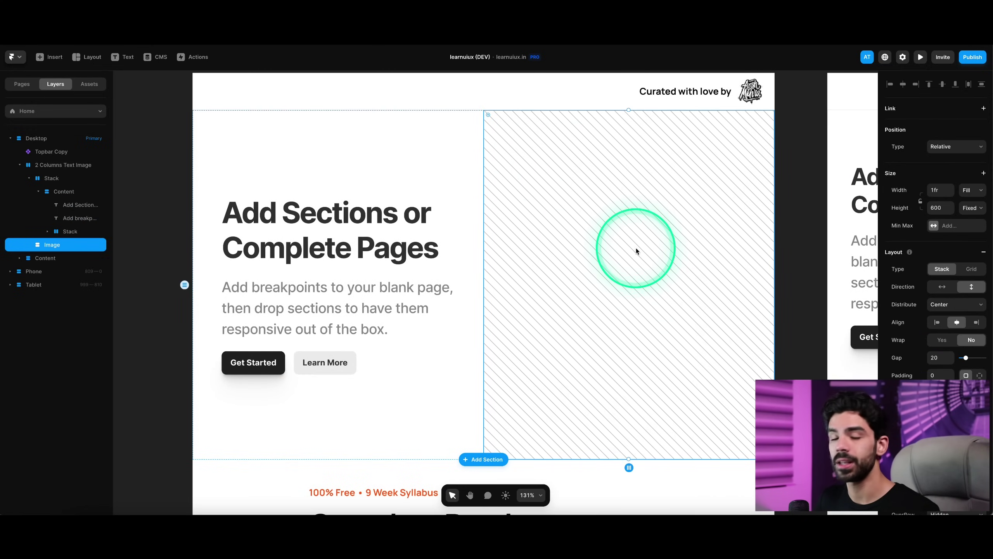
double_click(586, 236)
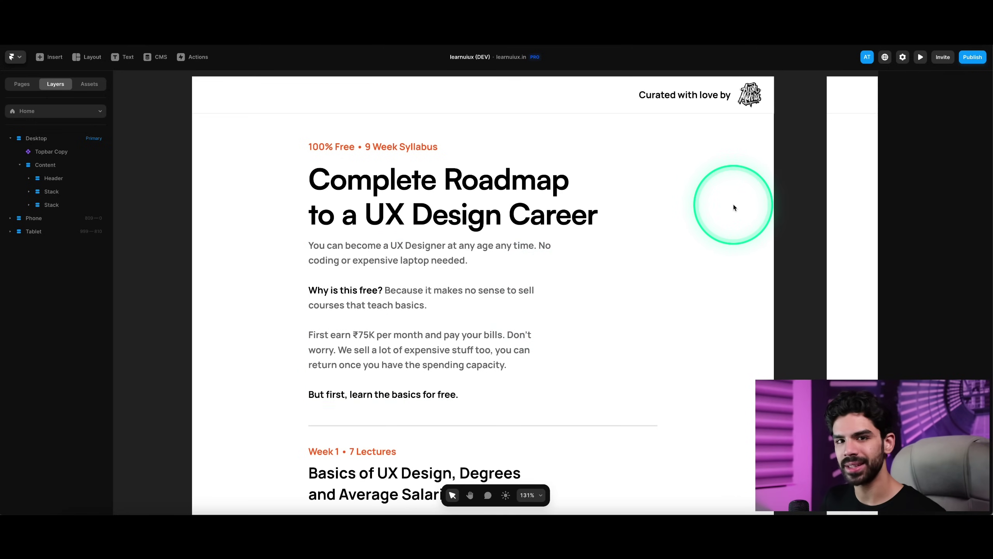
- Review Home Page Settings: title 'Learn UX Design for free', search preview, Page Images and Custom Code
left_click(902, 56)
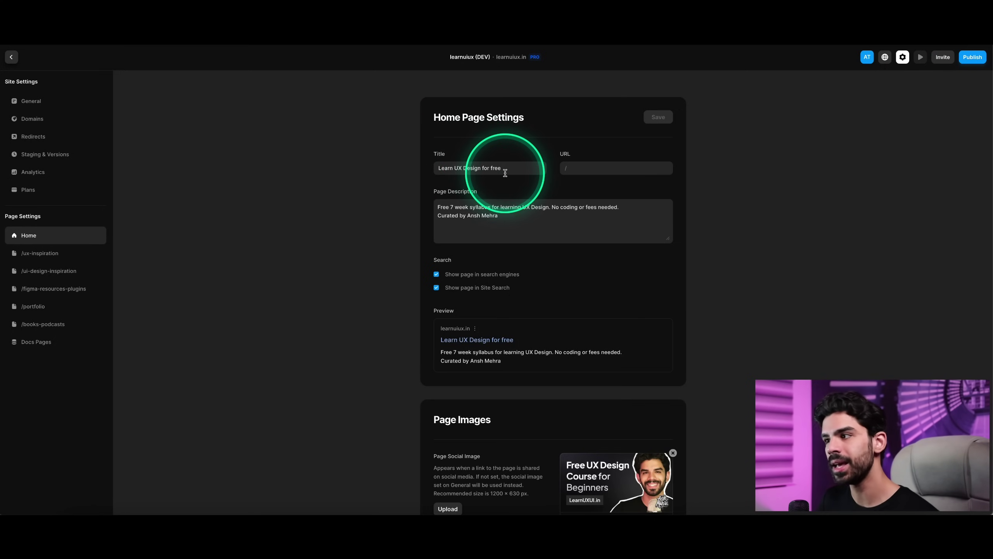
scroll(506, 173, "down", 2)
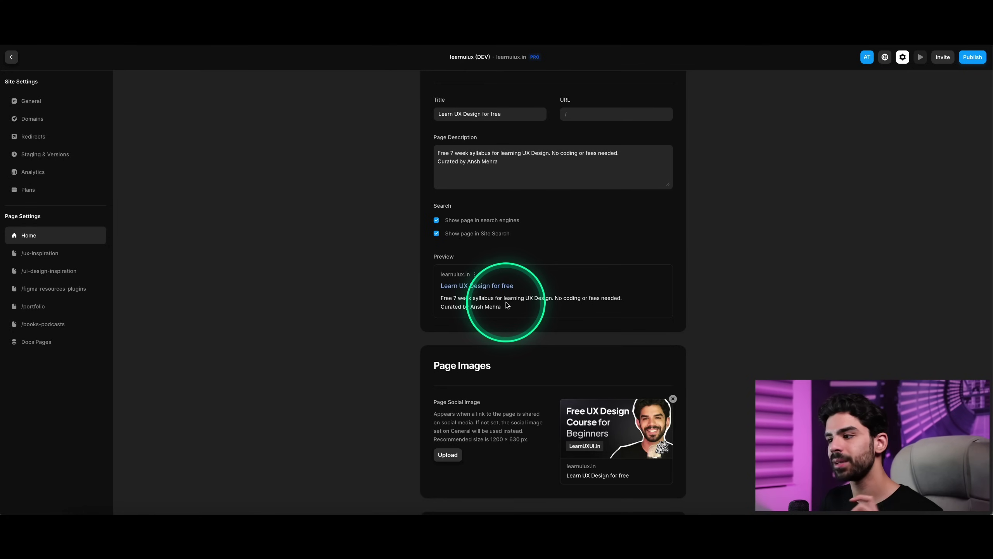
scroll(507, 305, "down", 5)
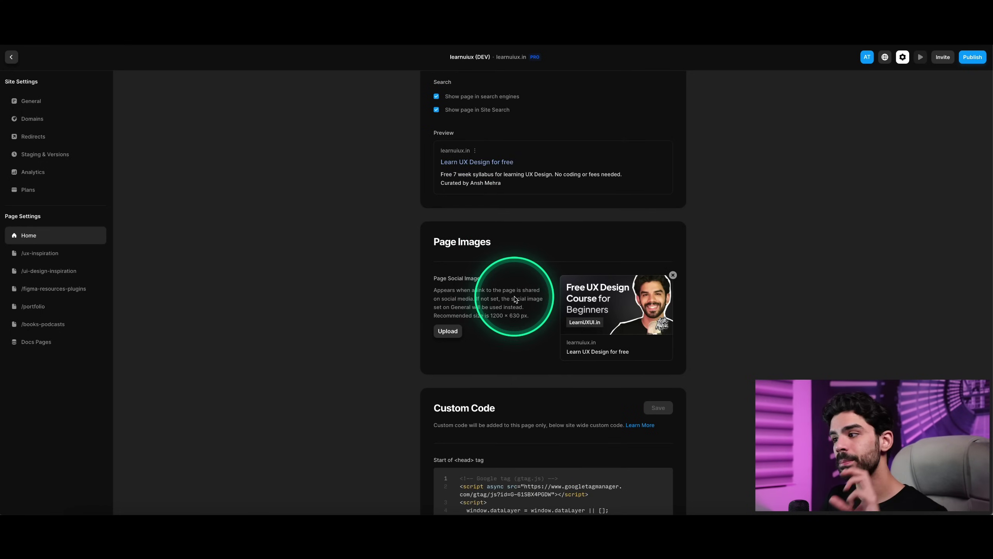
scroll(508, 301, "down", 2)
scroll(519, 283, "down", 3)
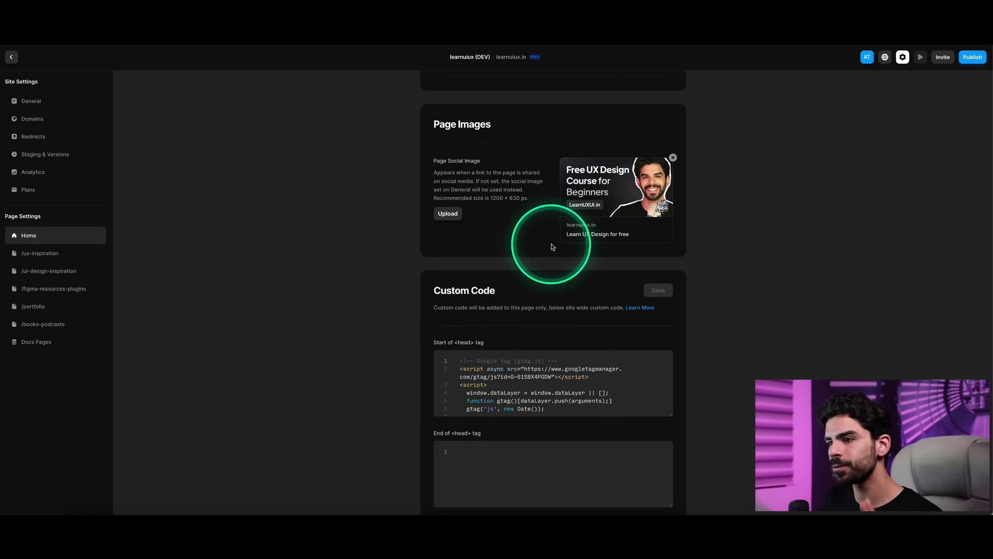
scroll(551, 244, "down", 3)
scroll(550, 244, "up", 9)
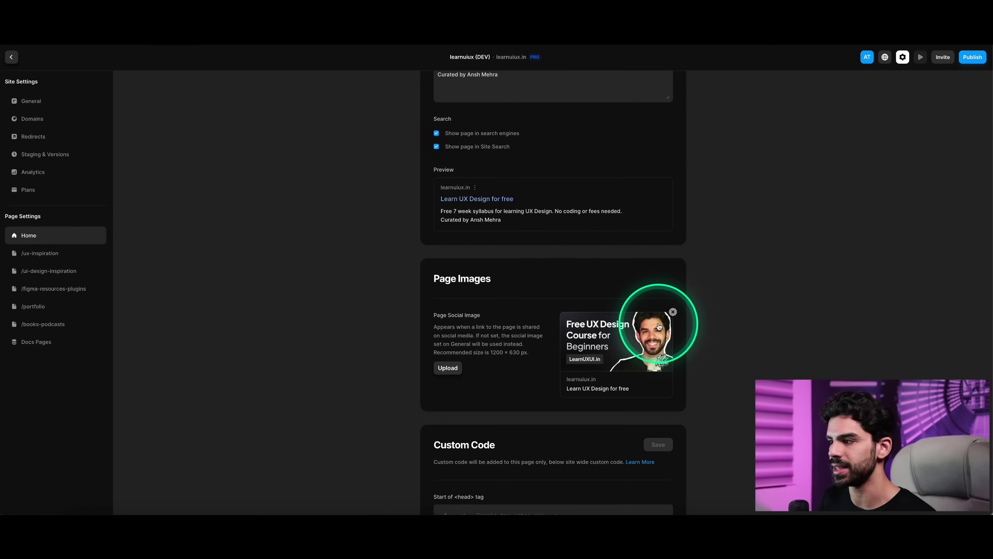
scroll(659, 326, "up", 6)
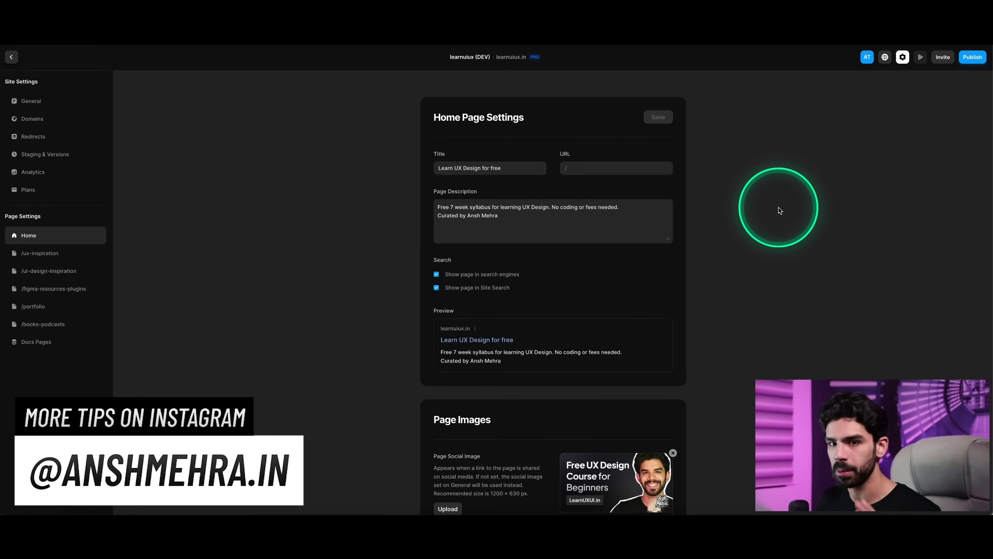
- Check the collaborator invite options, then view the site's Domains settings
left_click(943, 57)
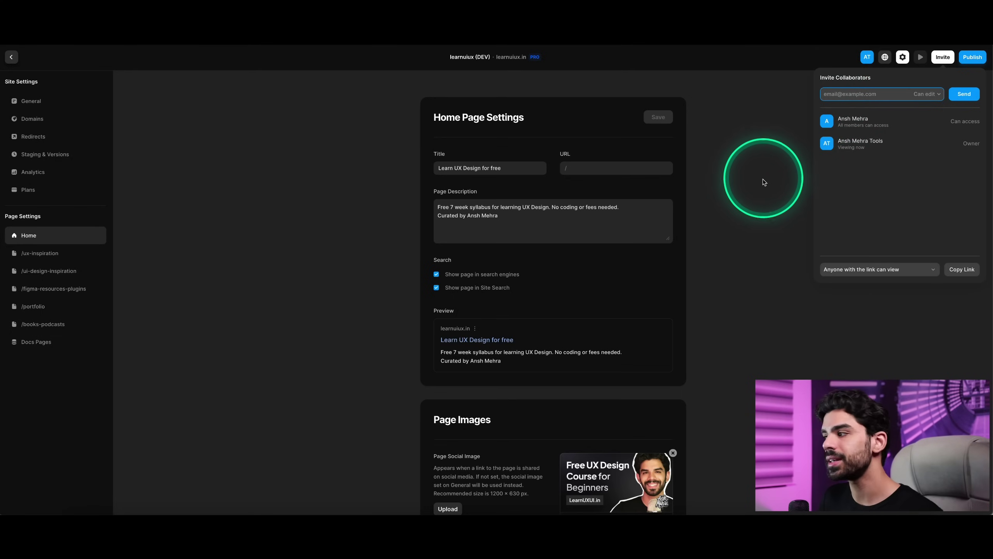
left_click(761, 182)
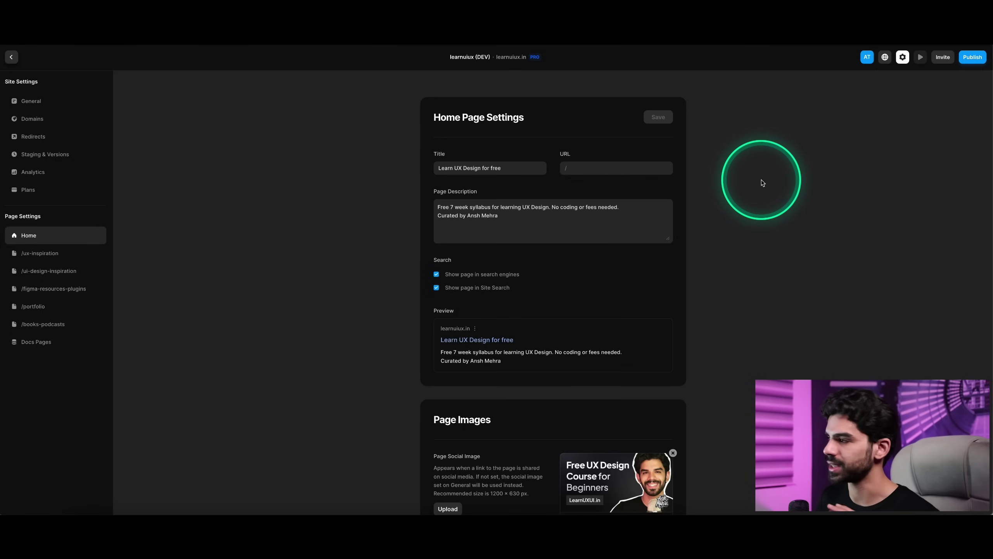
left_click(35, 121)
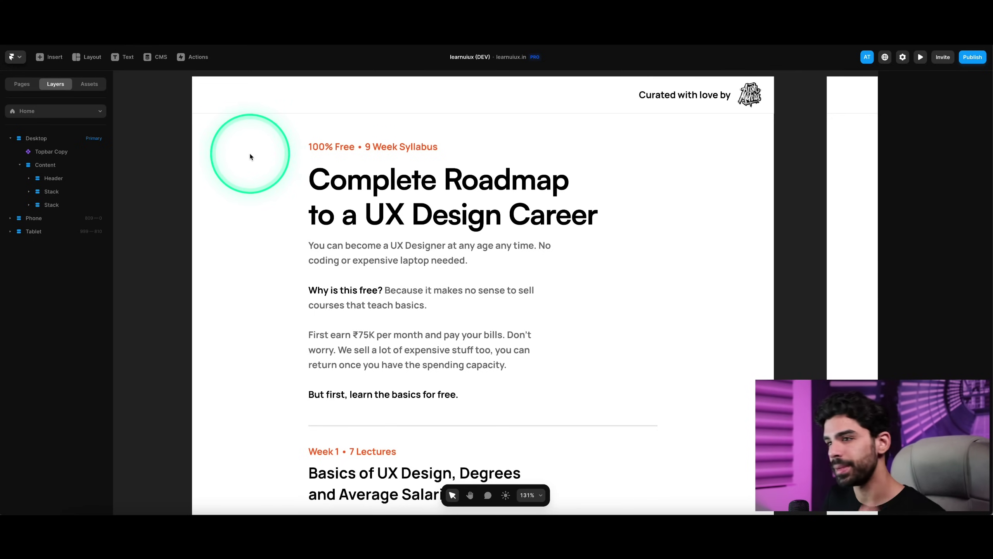
- Preview the Layout elements, then switch to the CMS Docs collection
left_click(92, 58)
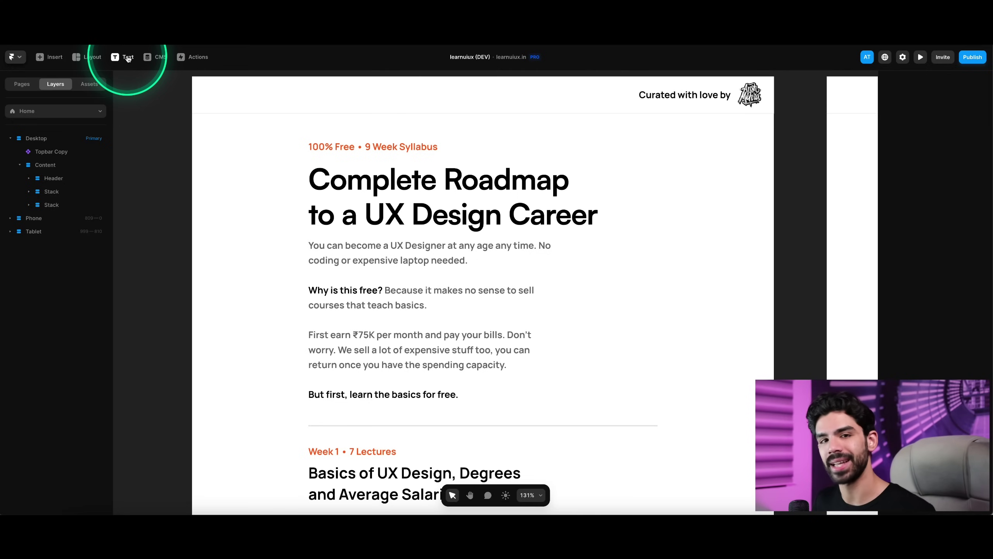
left_click(156, 58)
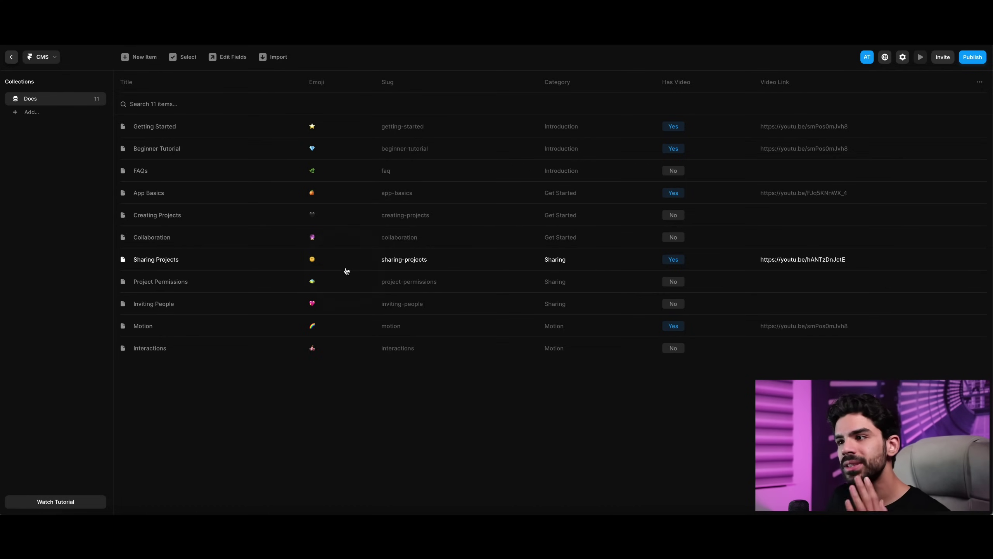
- Open the Getting Started Docs entry and scroll through its rich-text content
left_click(236, 131)
scroll(825, 274, "down", 5)
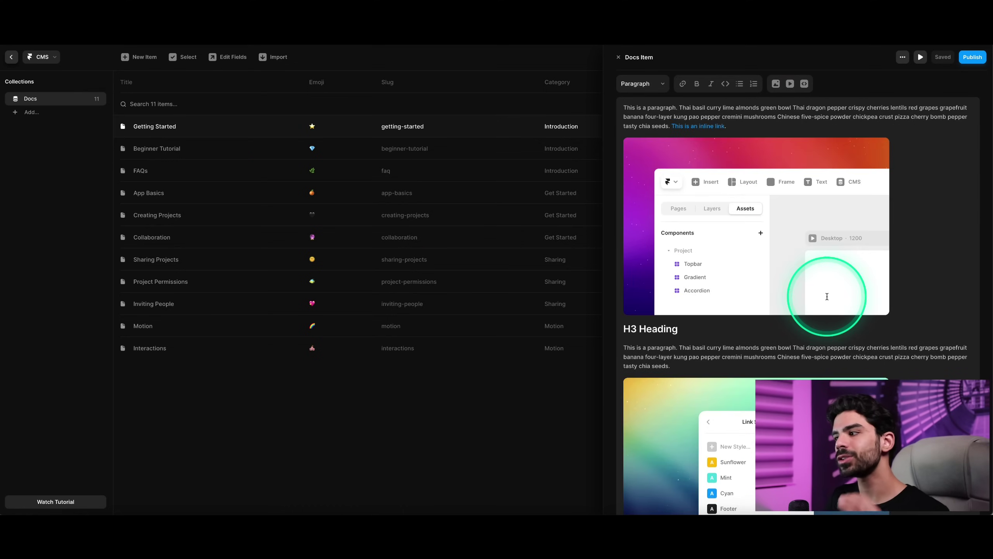
scroll(827, 295, "down", 4)
scroll(823, 291, "up", 10)
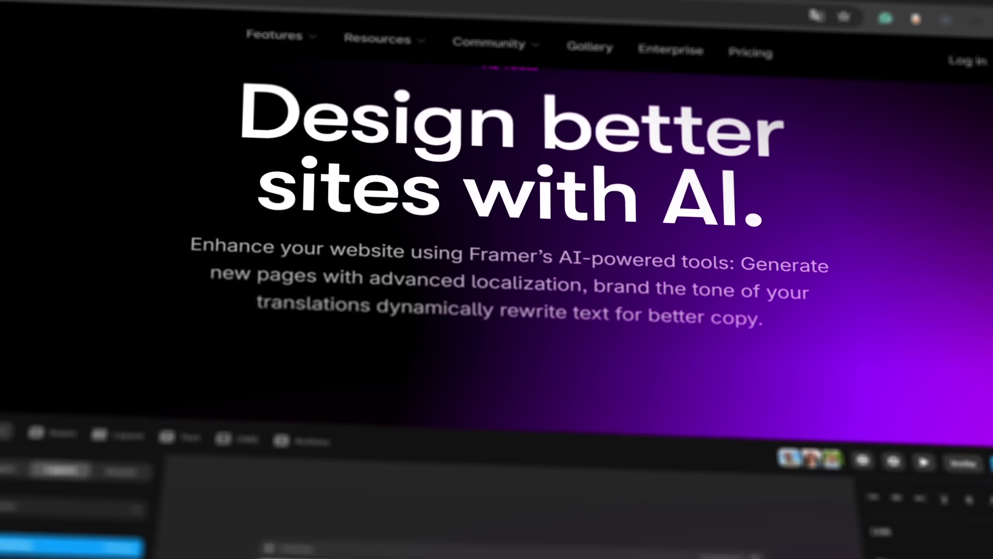
- Try AI rewrite on the roadmap intro, then split it into paragraphs at 'Simply put' and 'Rest assured'
left_click(372, 258)
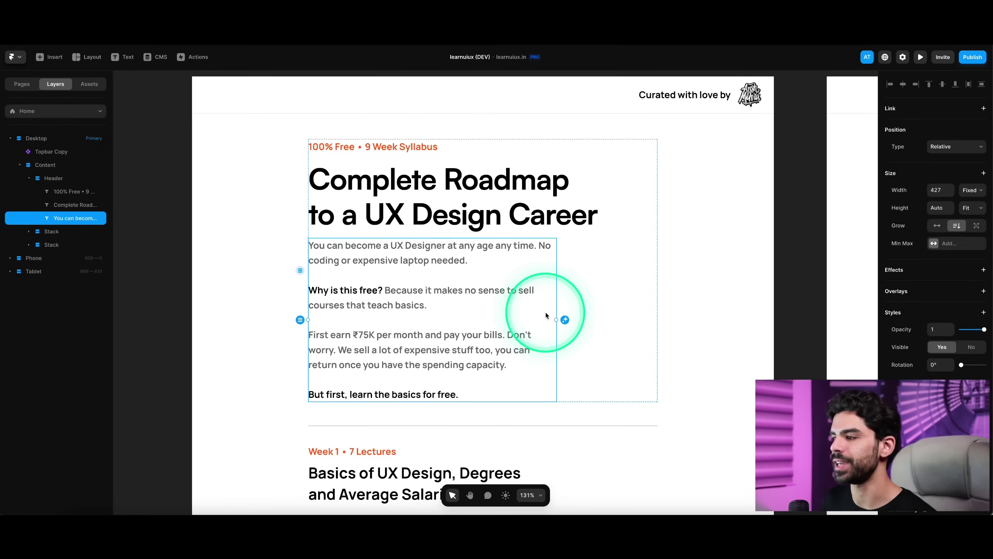
left_click(565, 320)
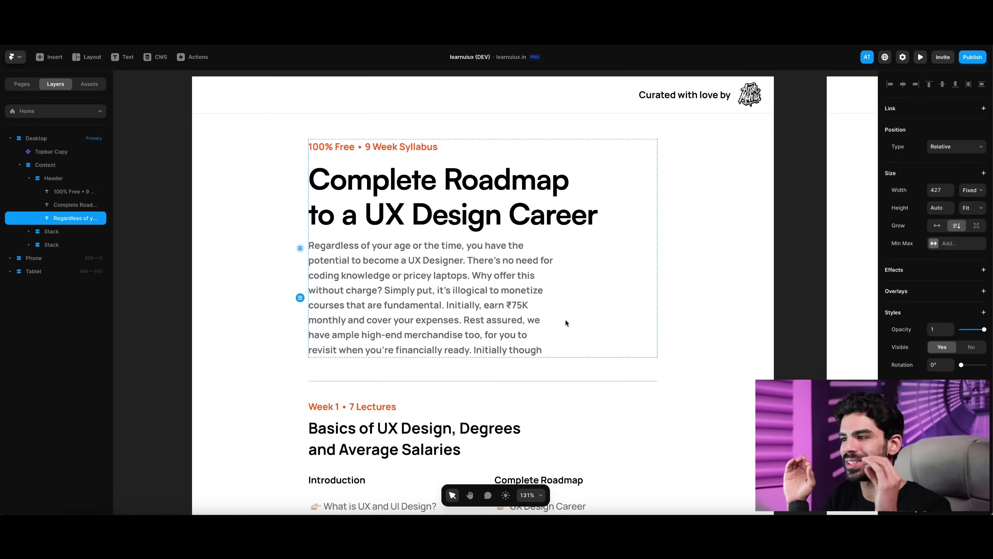
double_click(433, 305)
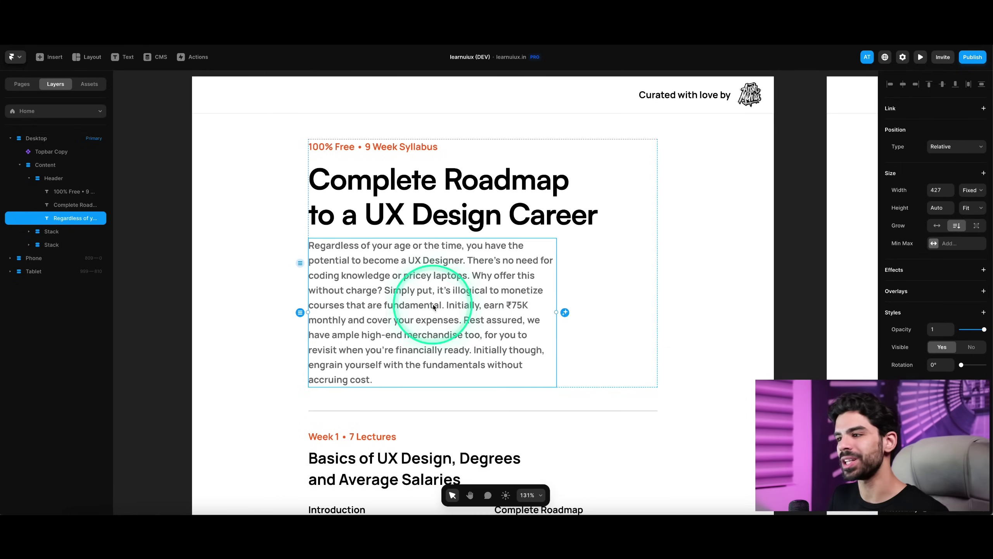
double_click(394, 290)
left_click(386, 290)
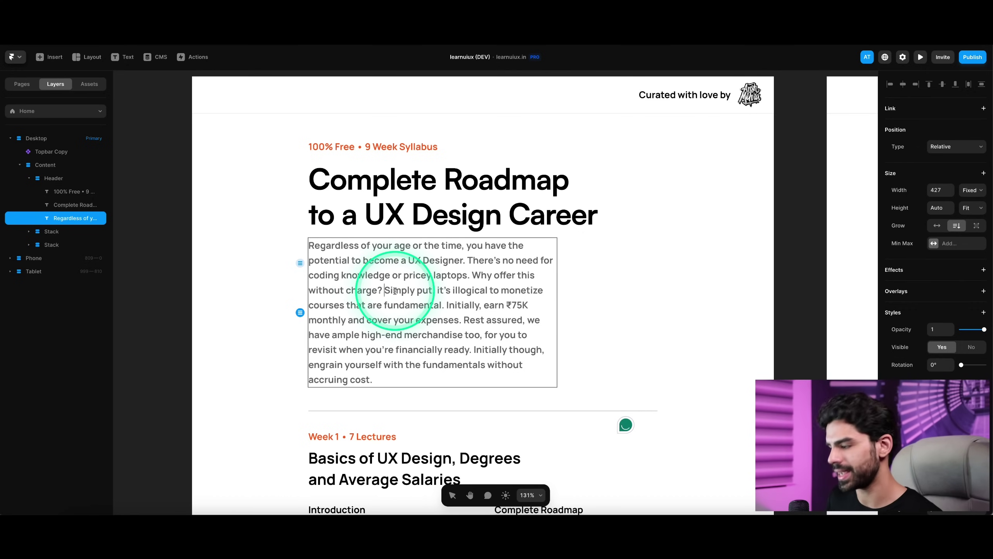
key("Return")
key("Return")
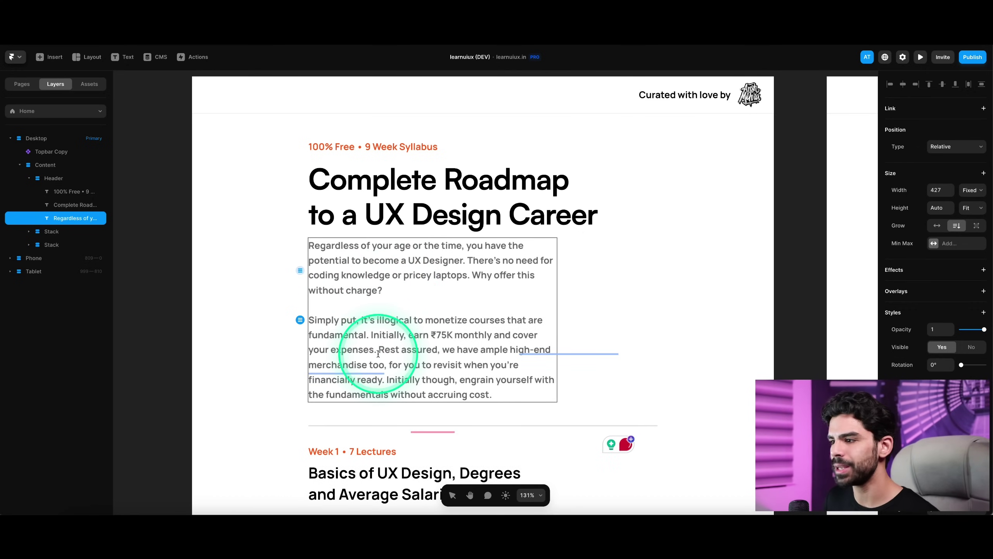
key("Return")
left_click(419, 341)
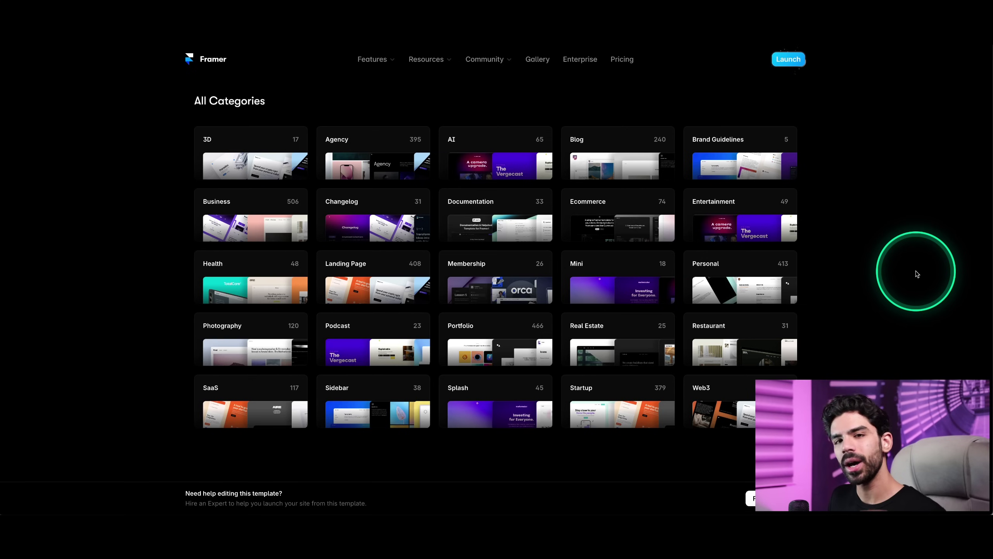
- Open the AI templates category and filter it to free templates only
left_click(498, 144)
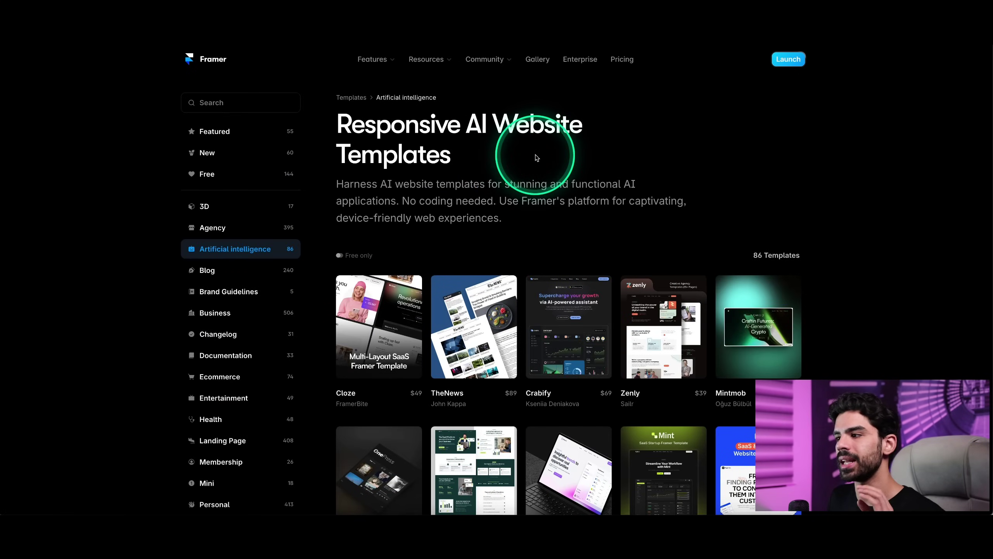
scroll(619, 181, "down", 3)
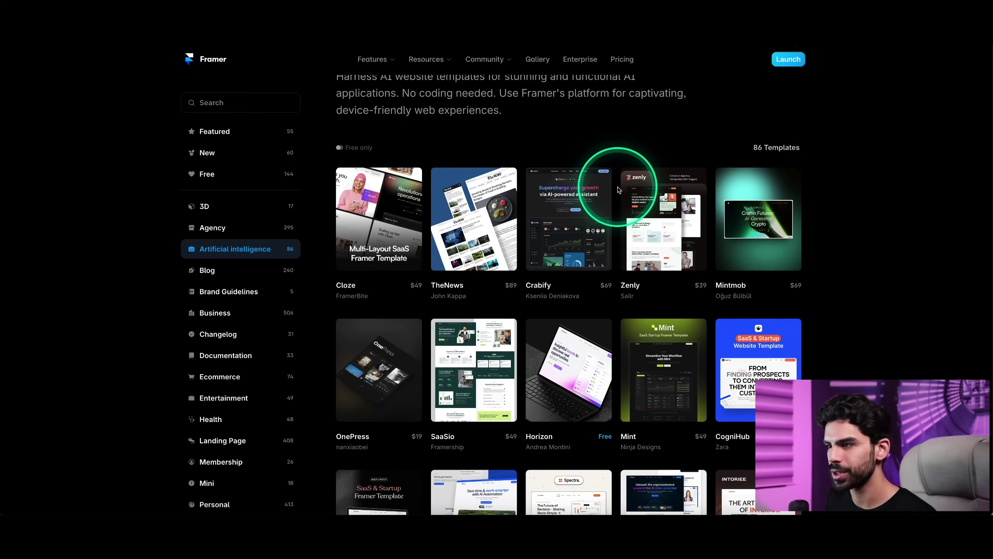
left_click(340, 147)
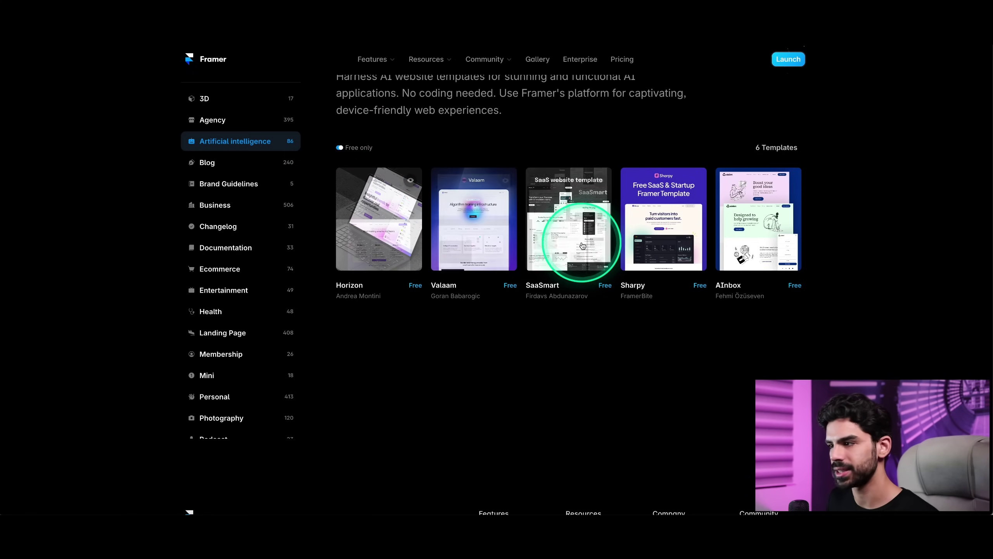
- Open the Valaam template and choose Use for Free, then scroll its page
left_click(487, 217)
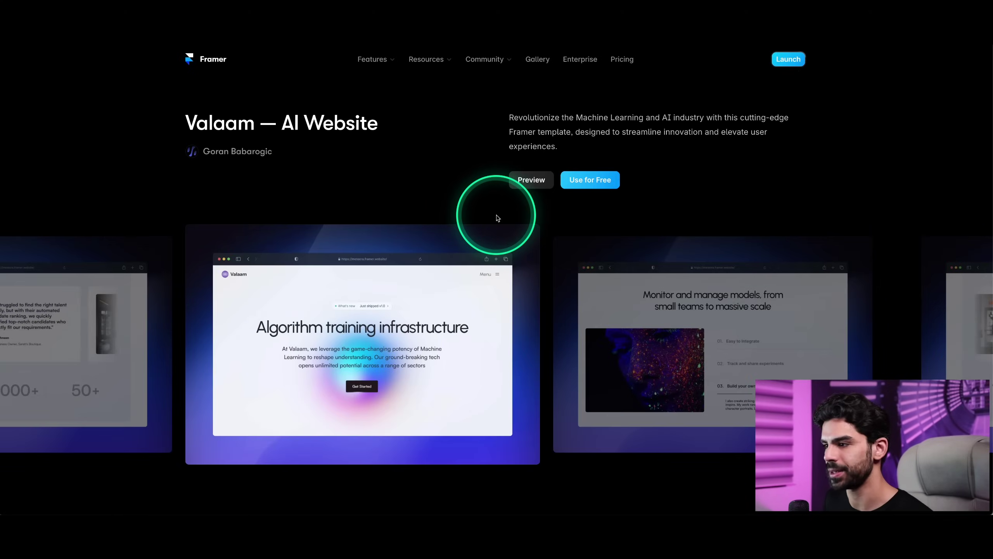
left_click(587, 179)
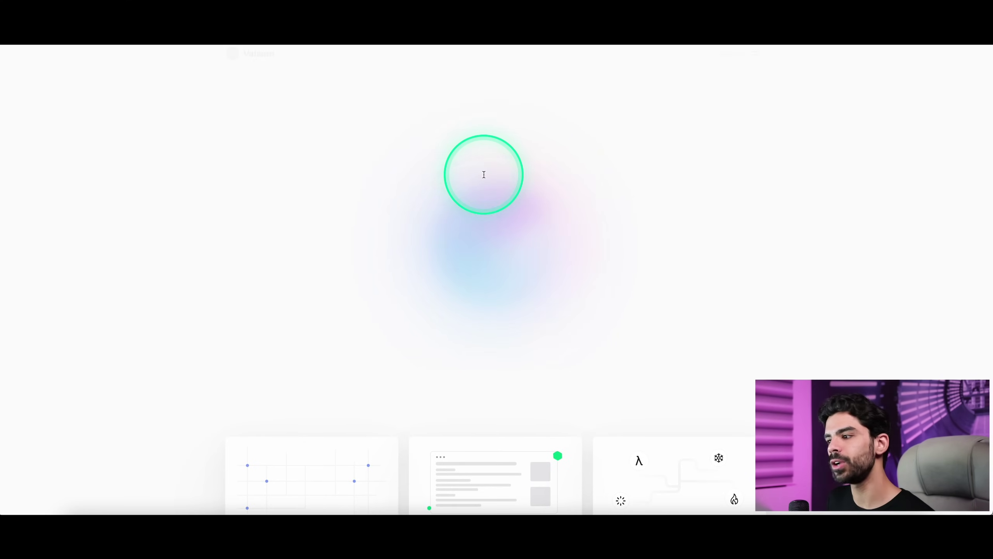
scroll(651, 266, "down", 5)
scroll(651, 266, "down", 10)
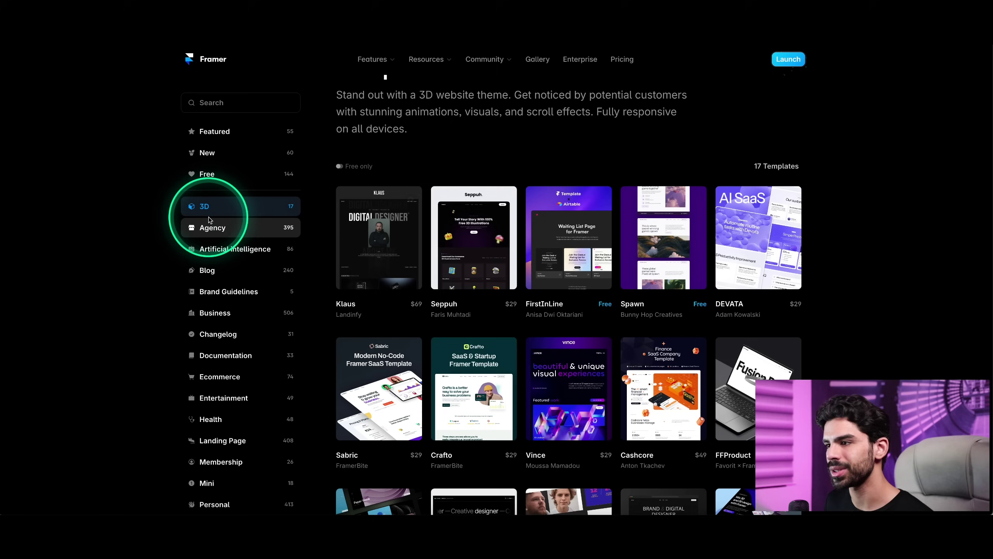
- Open the FFProduct template's details and launch its live preview
scroll(710, 300, "down", 2)
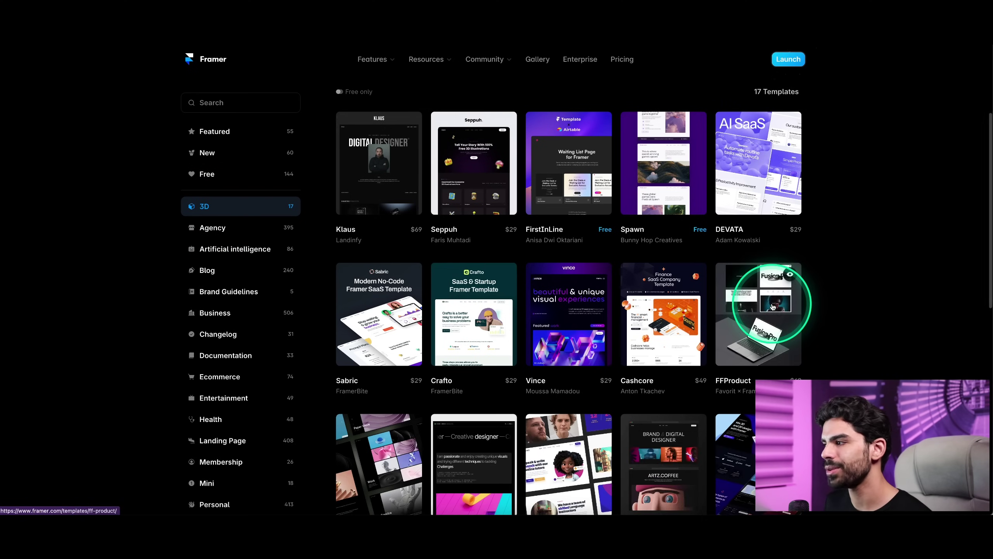
left_click(773, 307)
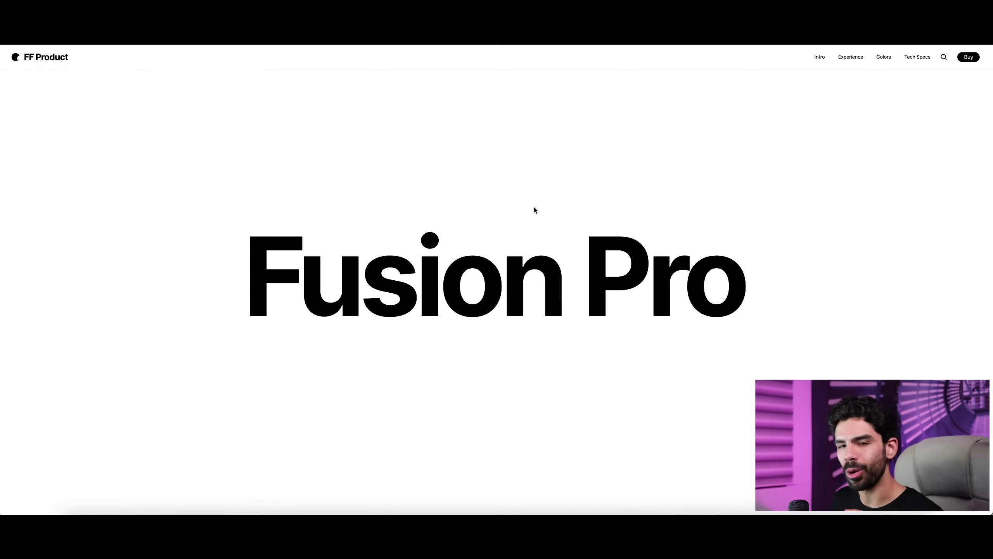
scroll(535, 210, "down", 15)
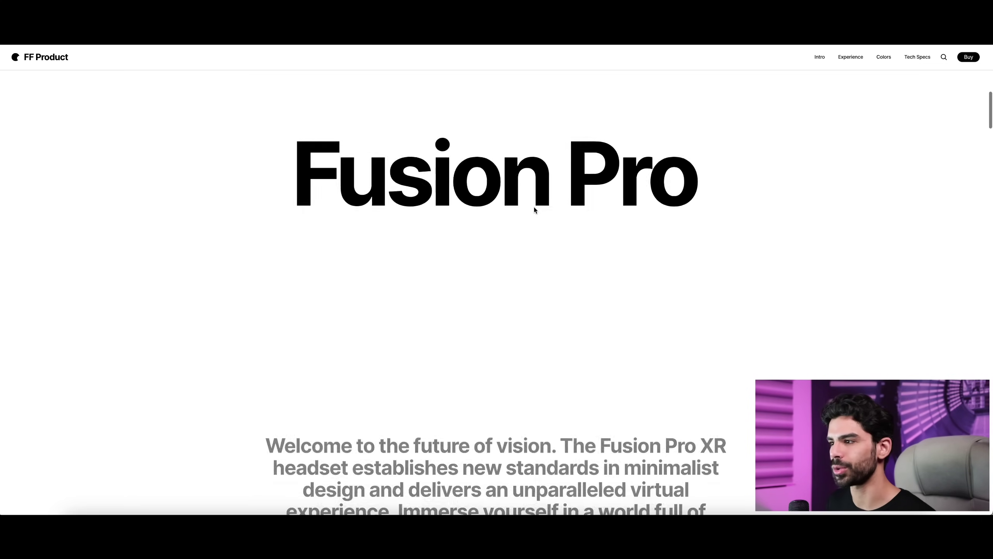
left_click(535, 210)
- Scroll through the Fusion Pro preview site, then return to the FFProduct template tab
scroll(535, 210, "down", 10)
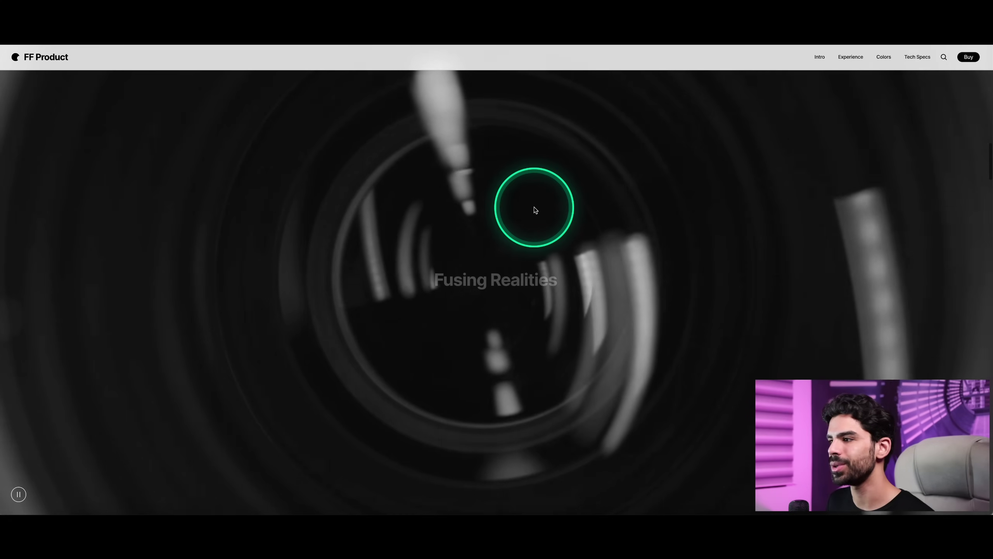
scroll(535, 210, "down", 10)
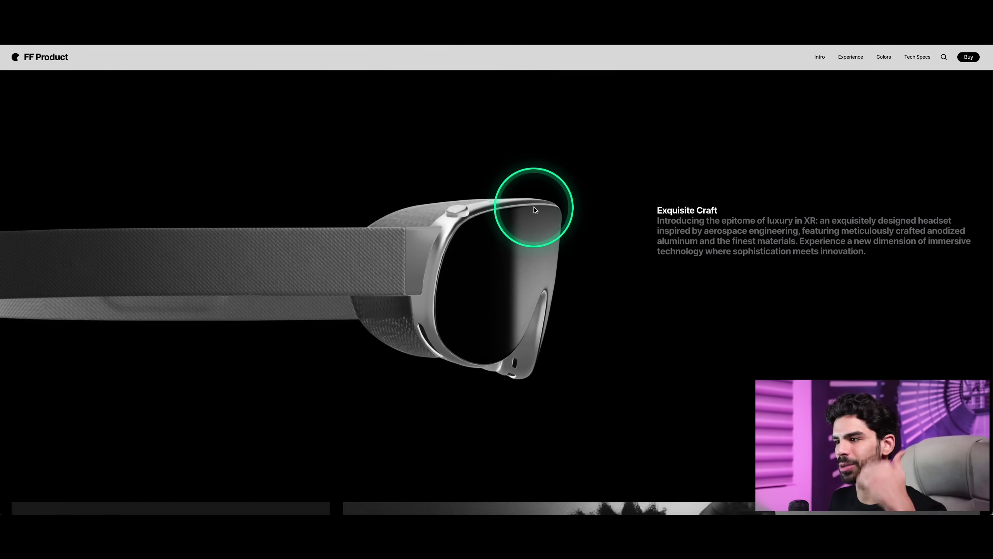
scroll(534, 210, "down", 10)
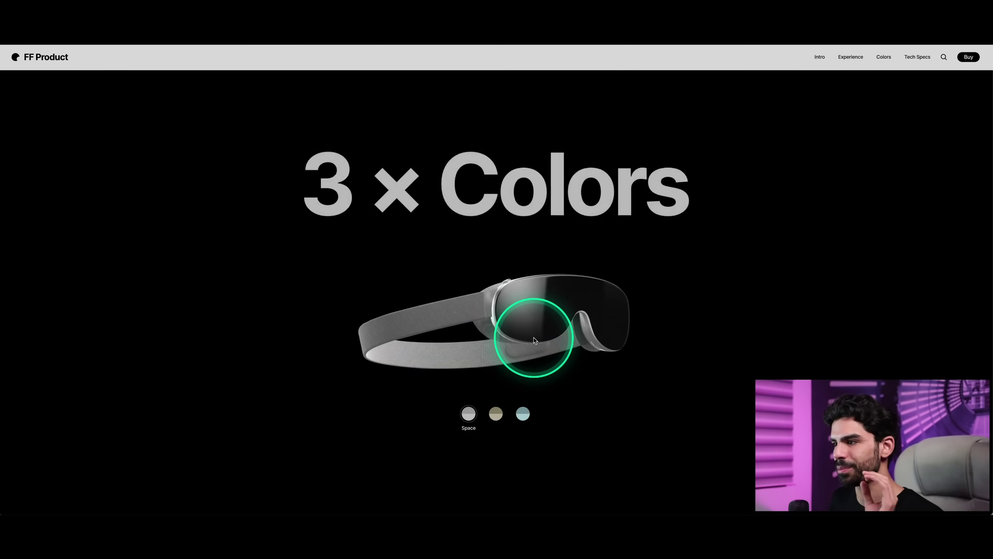
scroll(535, 339, "down", 10)
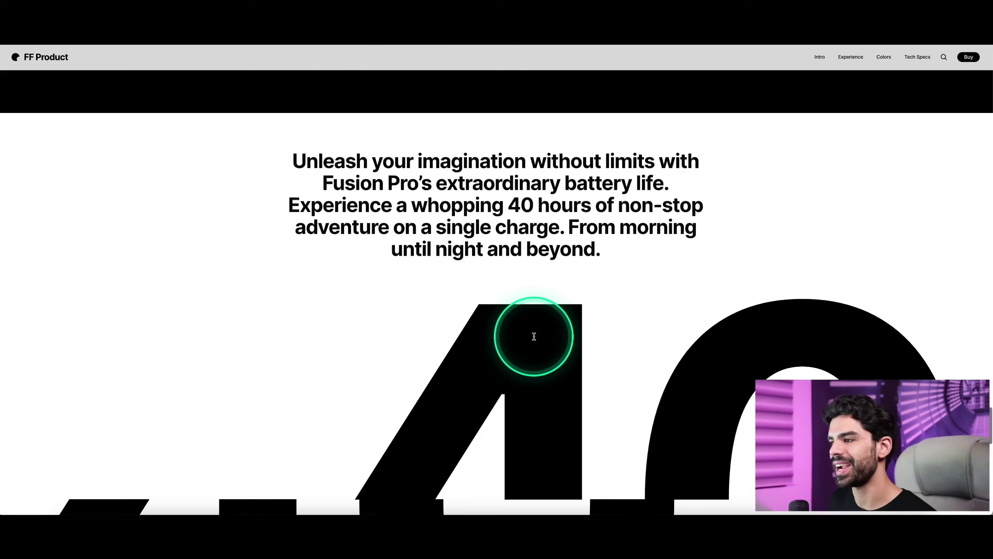
scroll(533, 336, "down", 15)
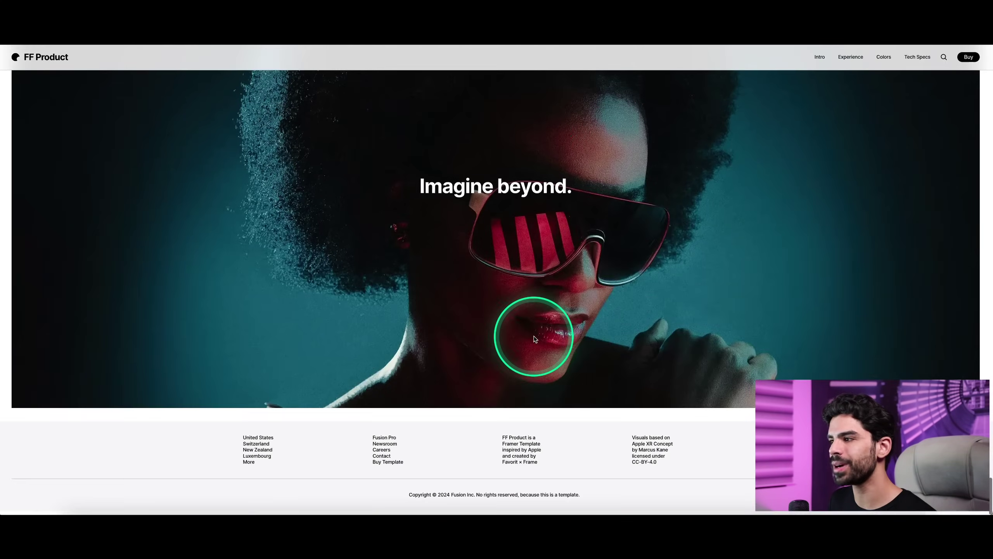
left_click(129, 19)
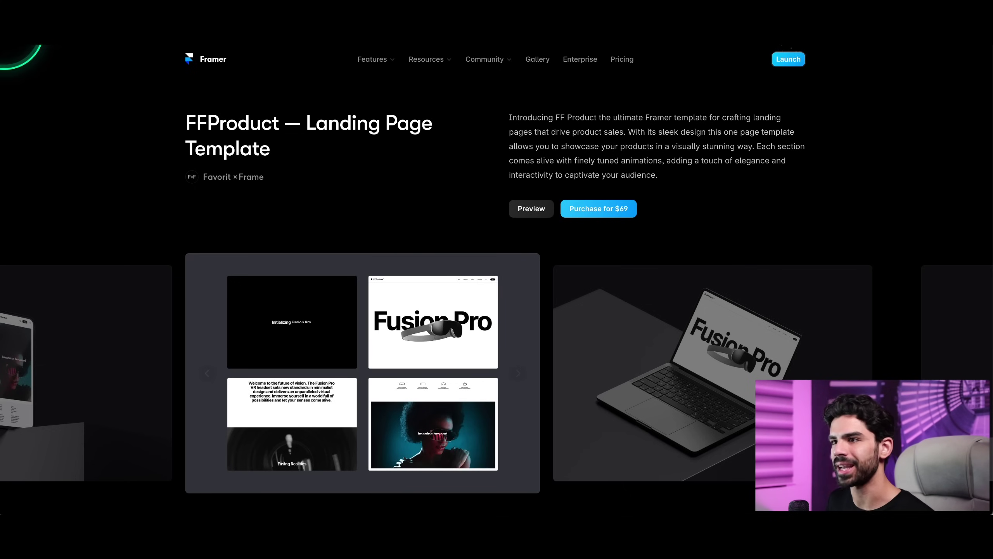
- Go back to the 3D gallery and open the MetaFolio template's live preview
key("alt+Left")
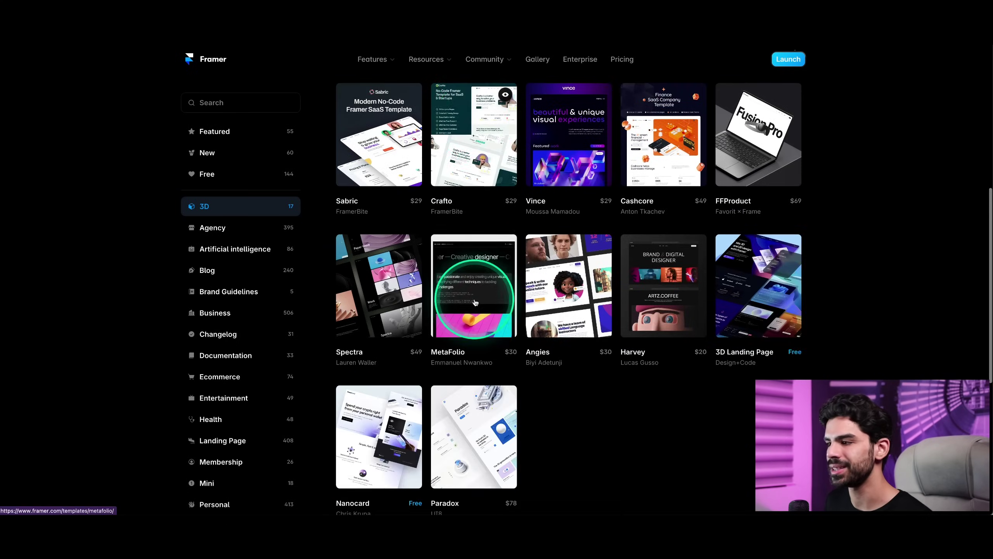
left_click(475, 300)
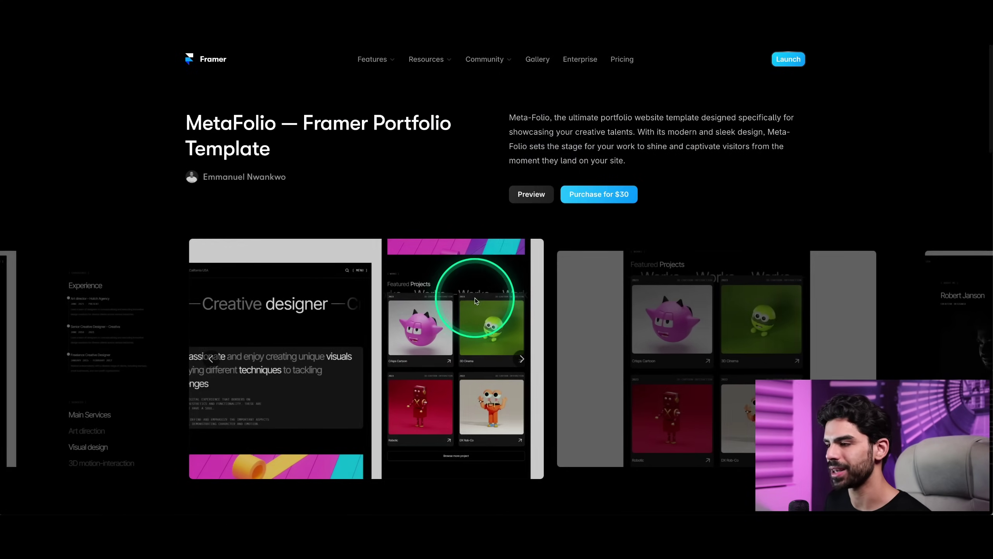
left_click(523, 194)
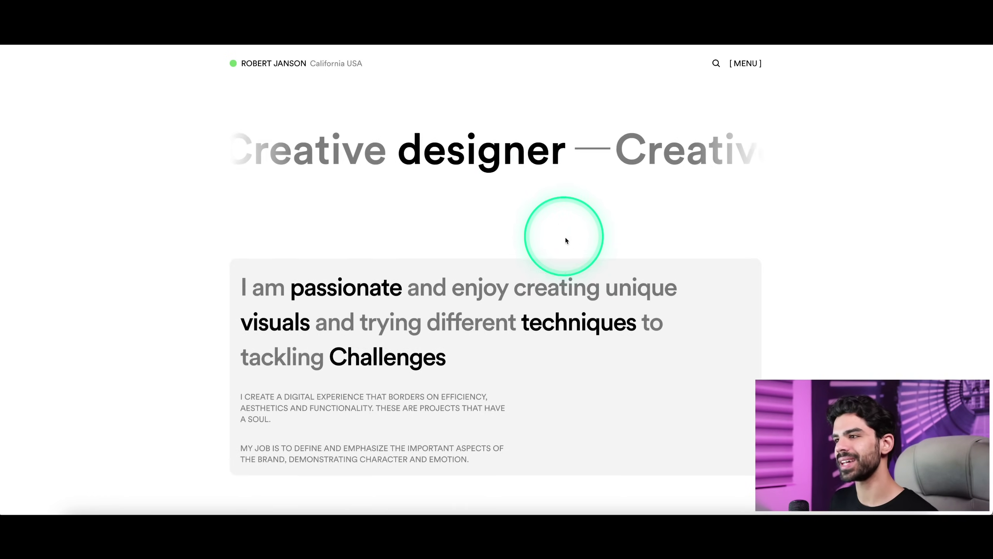
- Scroll the MetaFolio preview down to its contact form, then return to the template tab
scroll(567, 240, "down", 5)
scroll(568, 242, "down", 15)
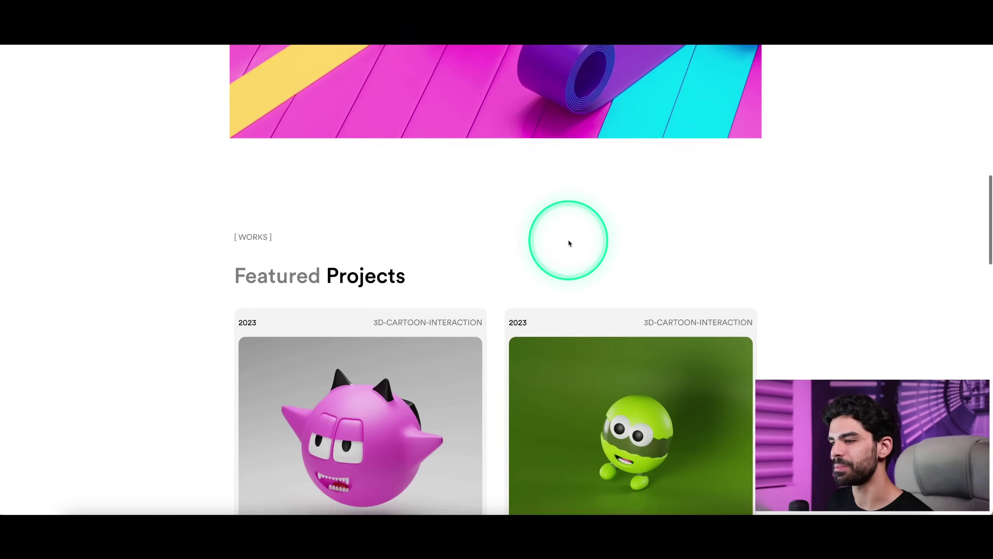
scroll(569, 243, "down", 15)
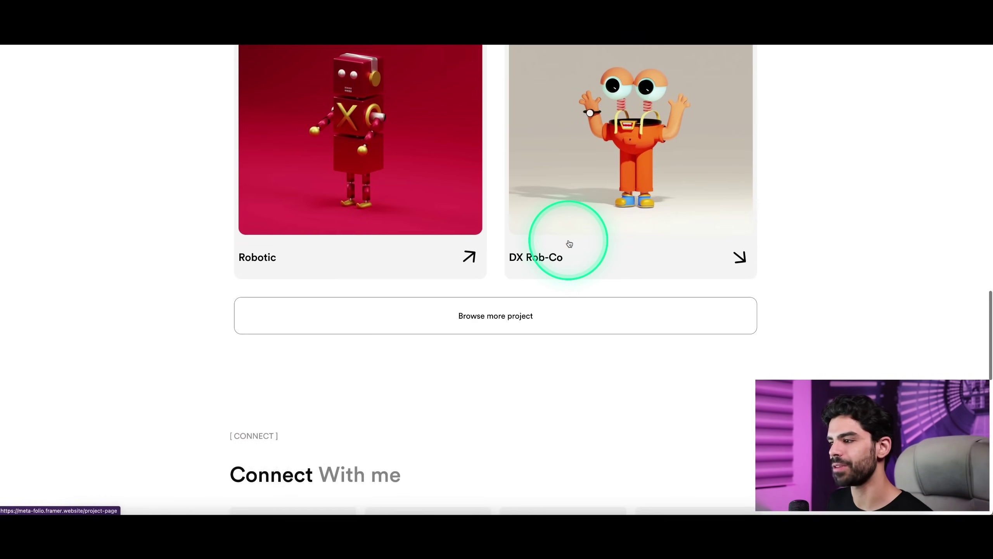
scroll(567, 235, "down", 10)
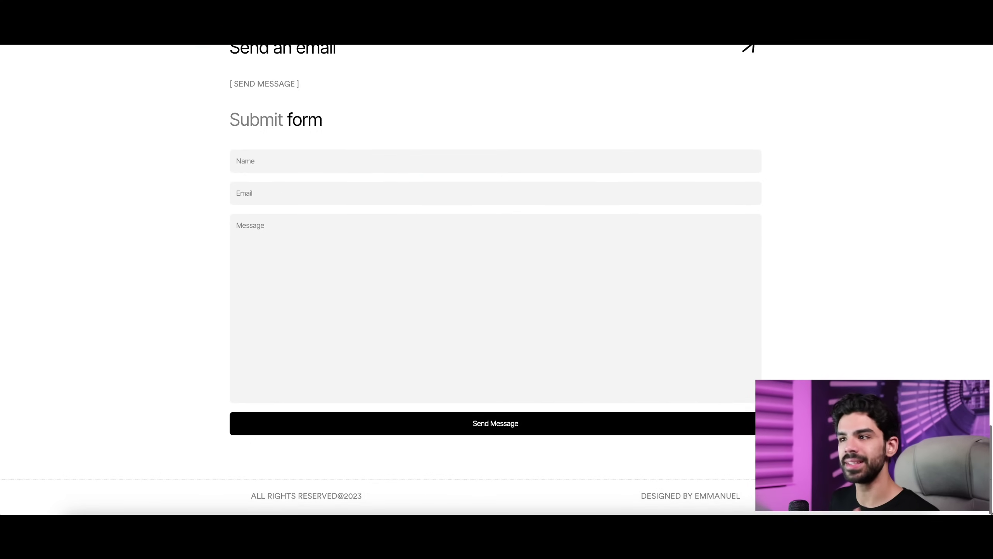
left_click(233, 20)
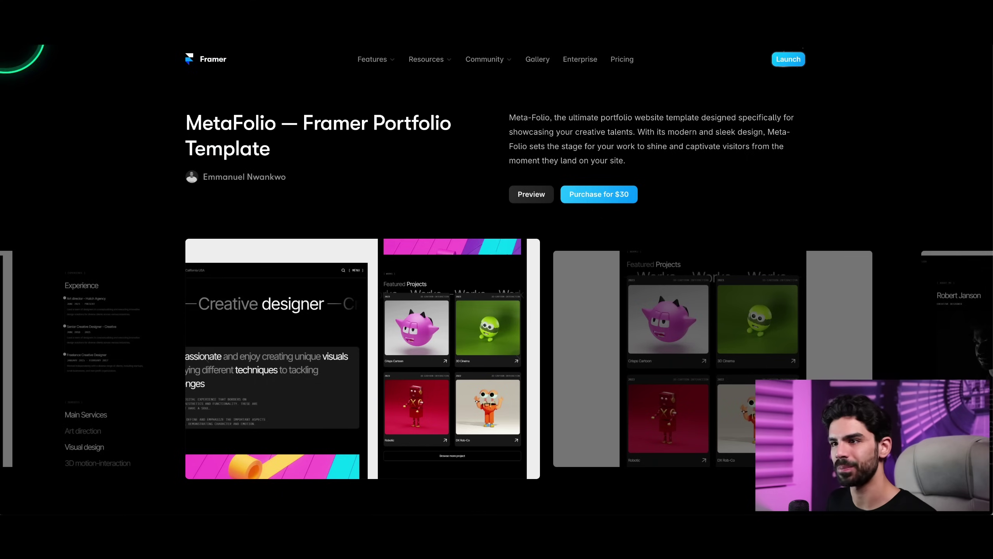
- Return to the gallery and open the SaaS category listing 117 responsive templates
key("alt+Left")
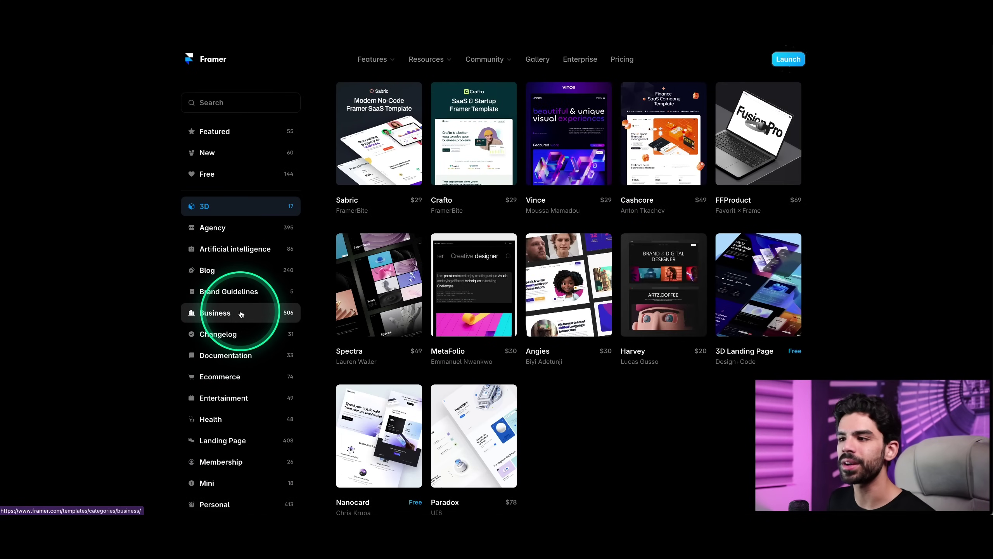
scroll(247, 281, "down", 5)
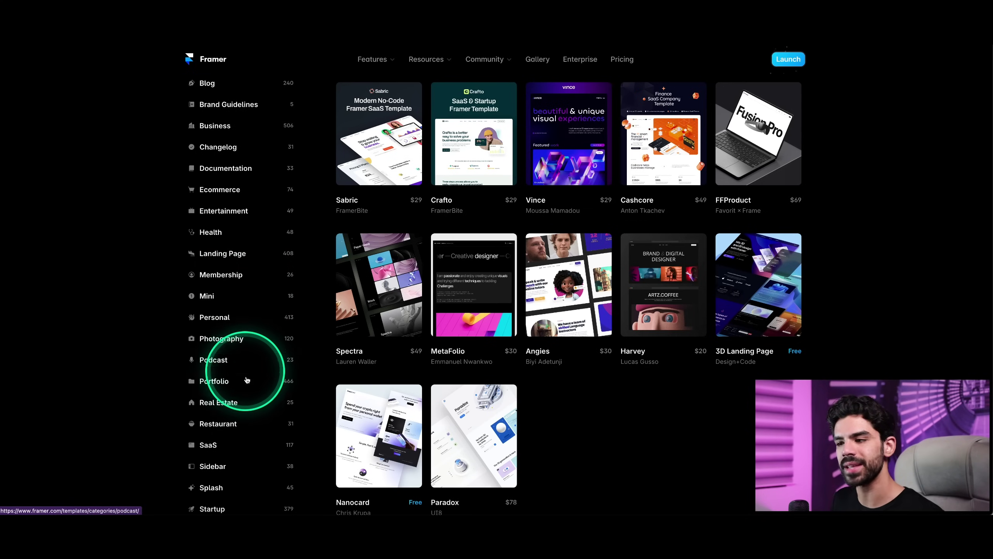
scroll(248, 382, "down", 1)
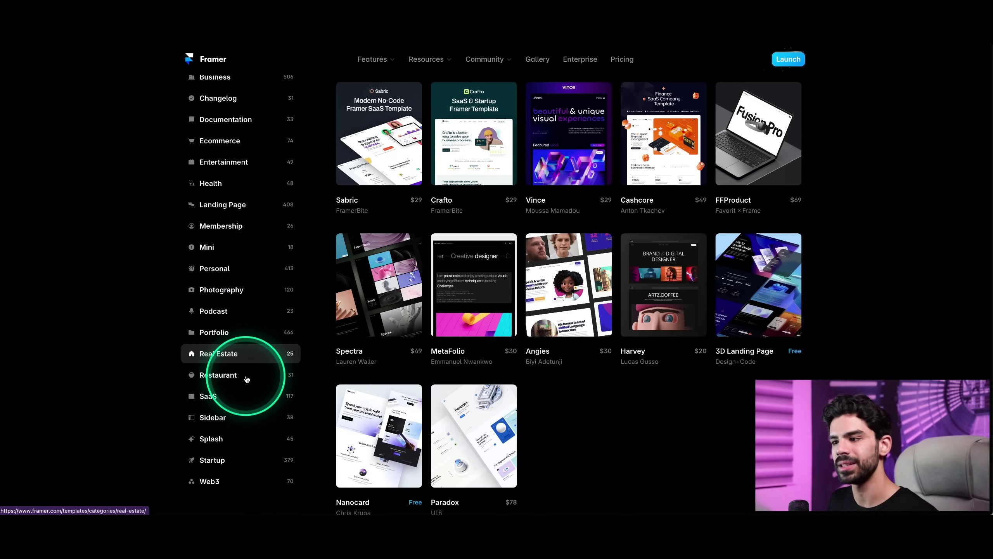
left_click(241, 397)
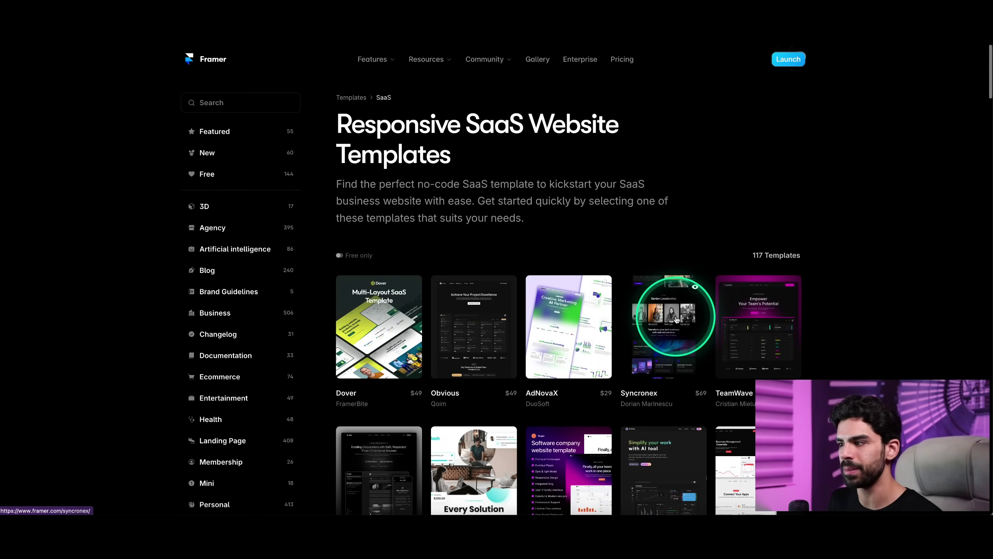
- Open the Syncronex — SaaS Website template and launch its live preview
left_click(677, 320)
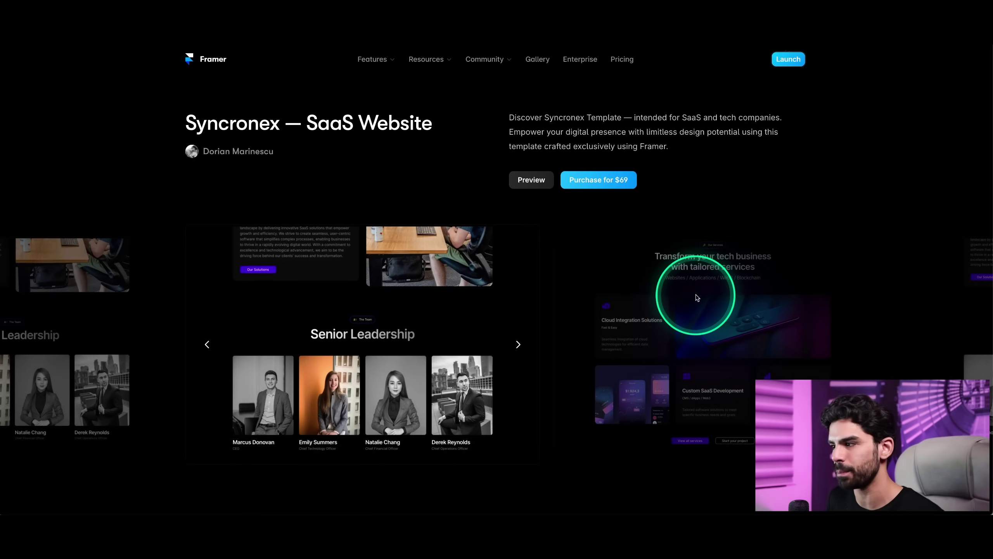
left_click(530, 181)
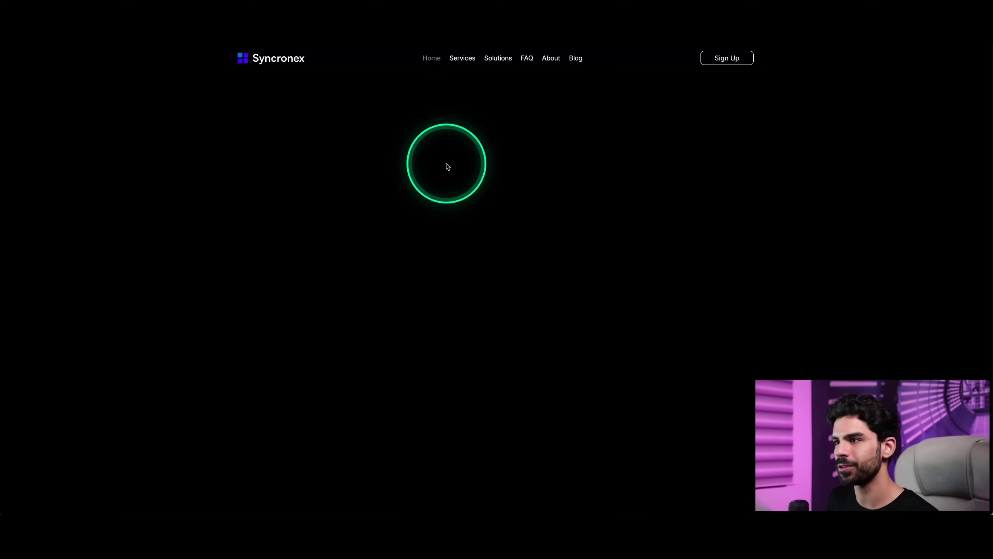
scroll(665, 211, "down", 10)
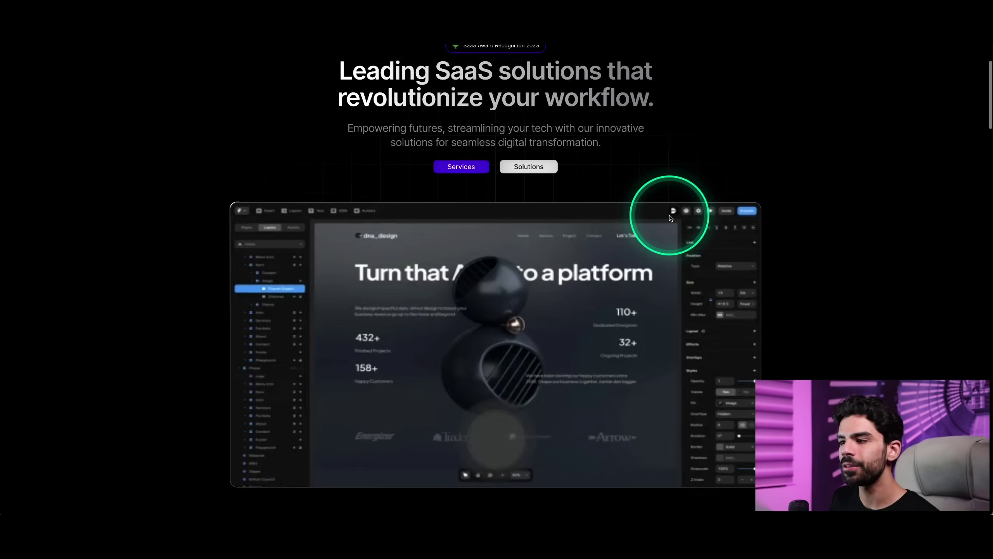
scroll(669, 217, "down", 5)
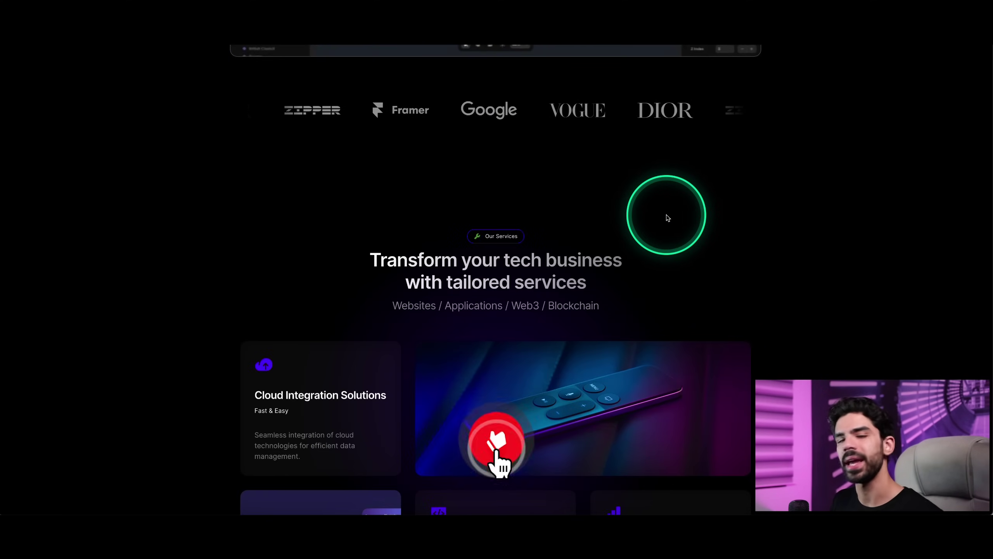
- Scroll through the rest of the Syncronex demo site
scroll(667, 217, "down", 8)
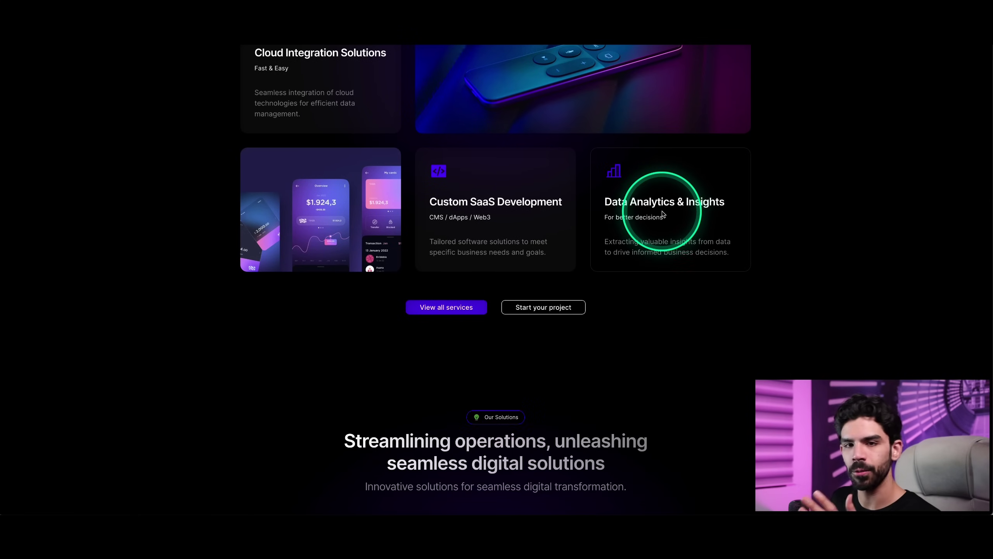
scroll(663, 214, "down", 6)
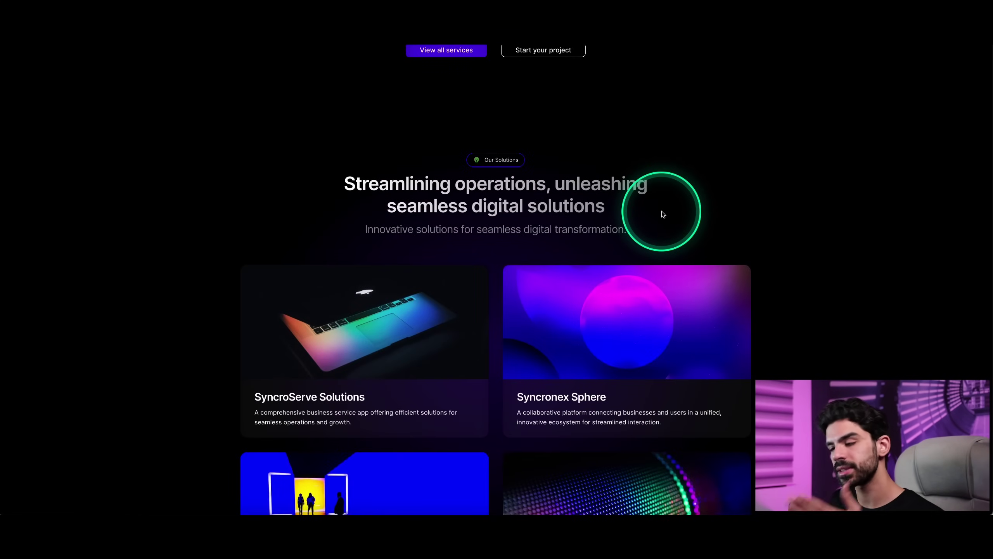
scroll(663, 214, "down", 3)
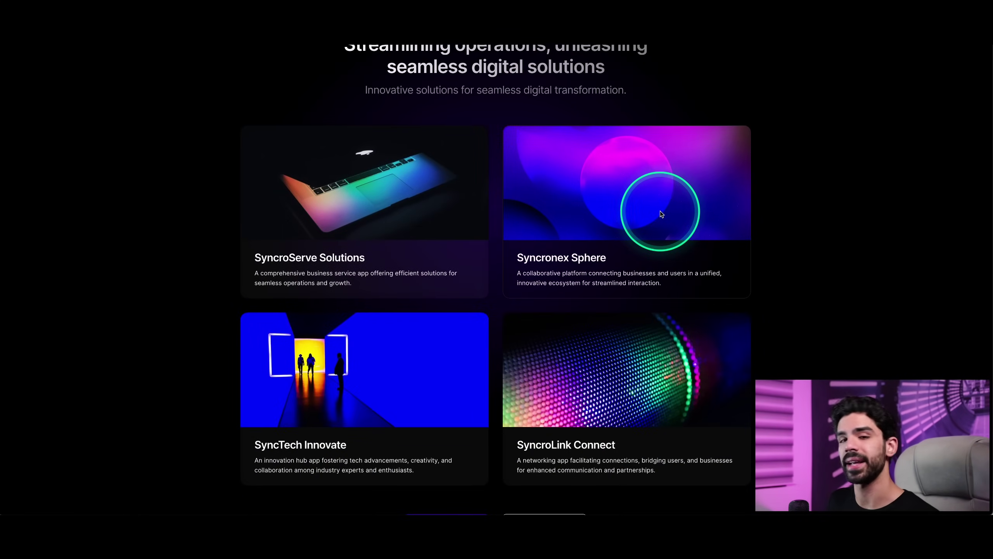
scroll(663, 214, "down", 5)
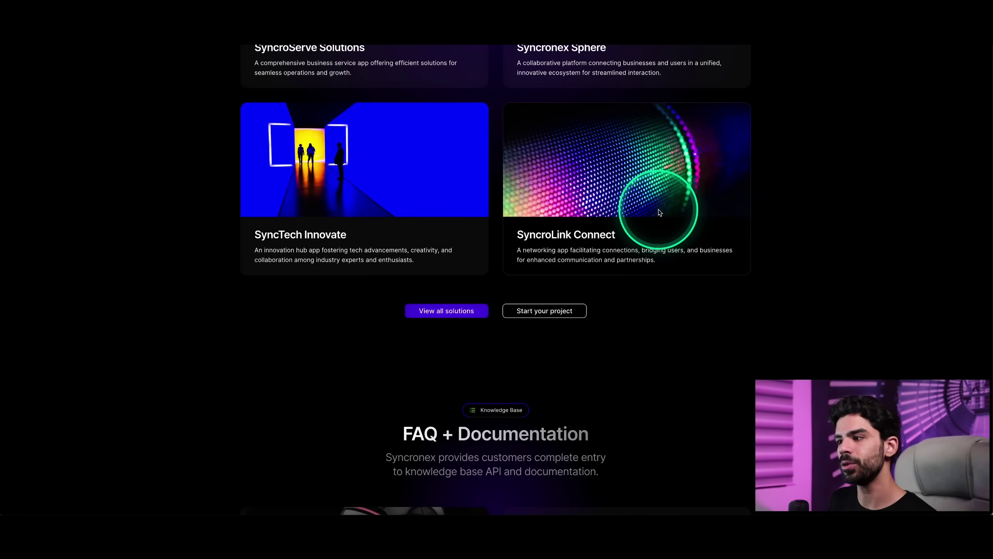
scroll(659, 213, "down", 3)
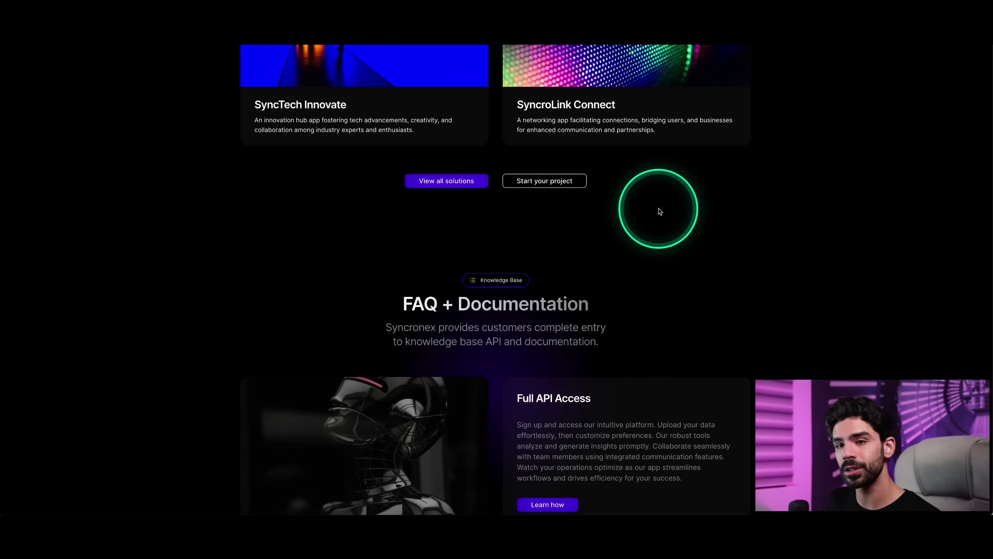
scroll(660, 211, "down", 5)
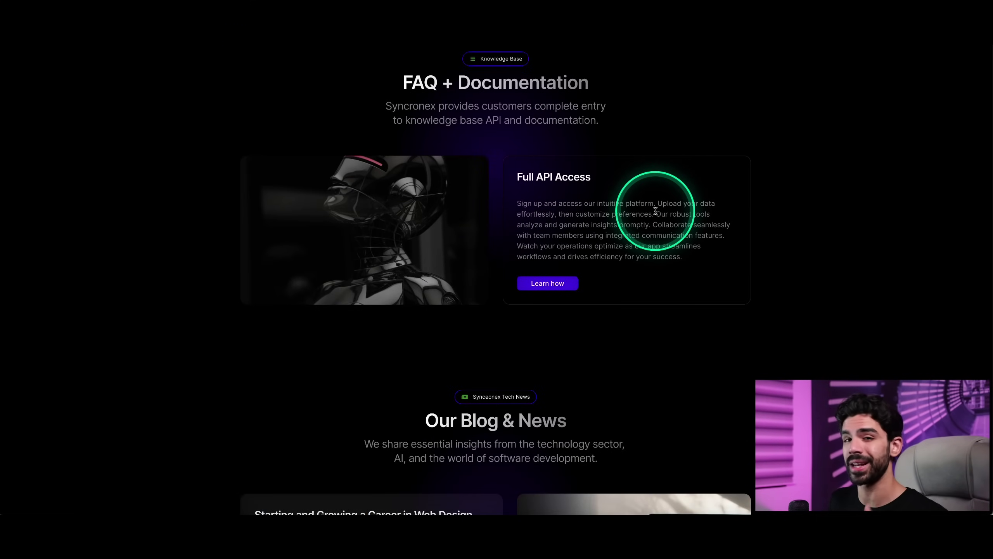
scroll(656, 210, "down", 3)
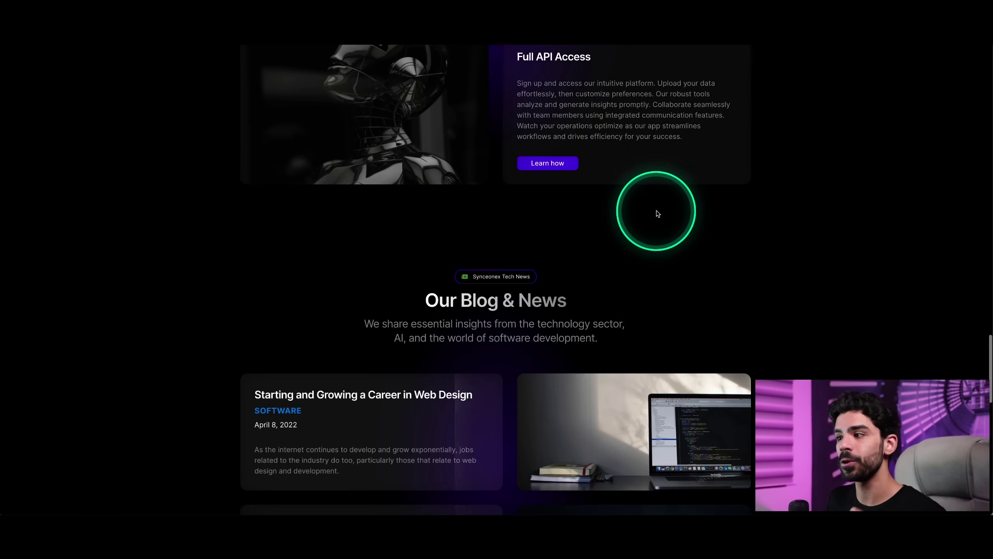
scroll(658, 213, "down", 5)
scroll(468, 184, "down", 10)
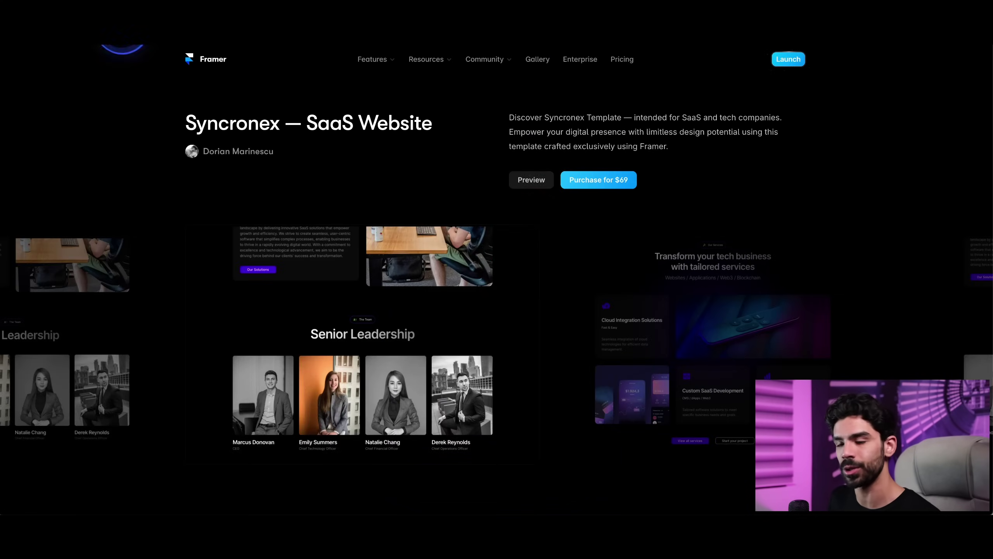
- Scroll the Syncronex template page to the Featured templates section
scroll(519, 242, "down", 15)
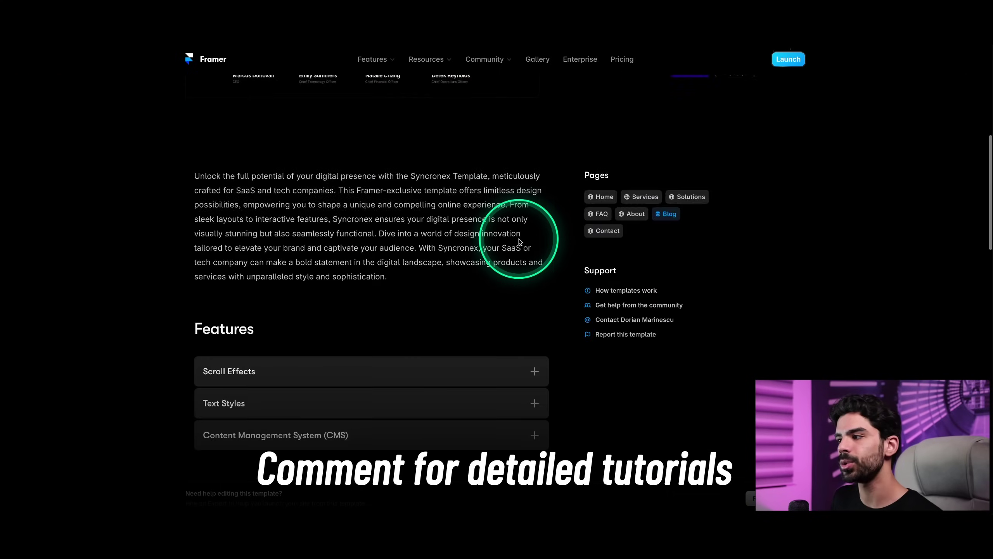
scroll(518, 241, "down", 3)
scroll(508, 235, "up", 1)
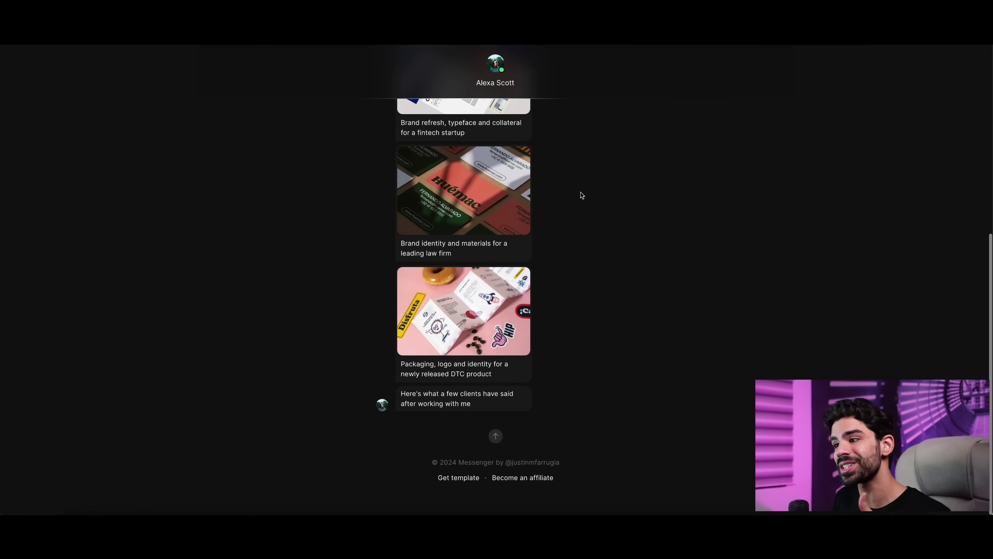
- Continue the Messenger preview's chat, browse the replies, and return to its template page
left_click(581, 192)
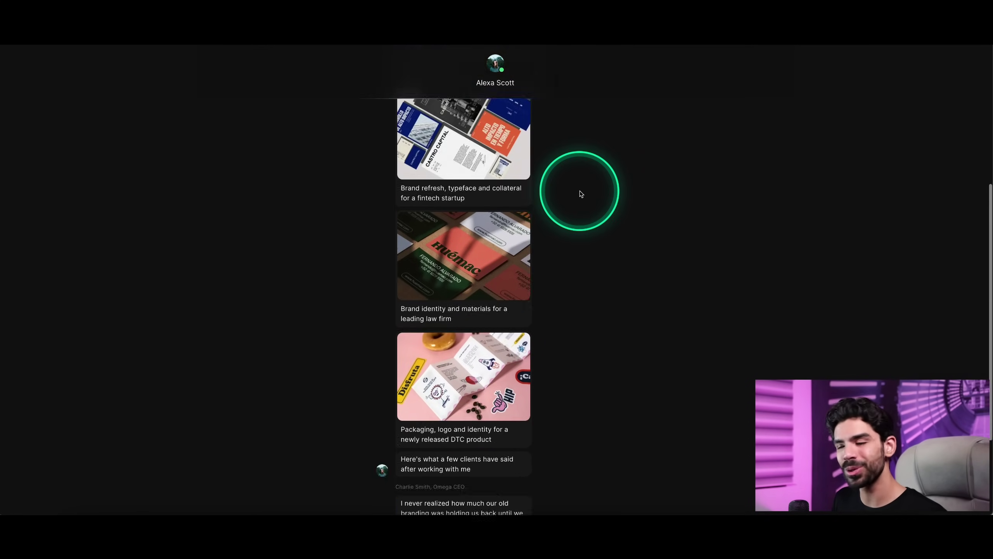
scroll(551, 203, "up", 10)
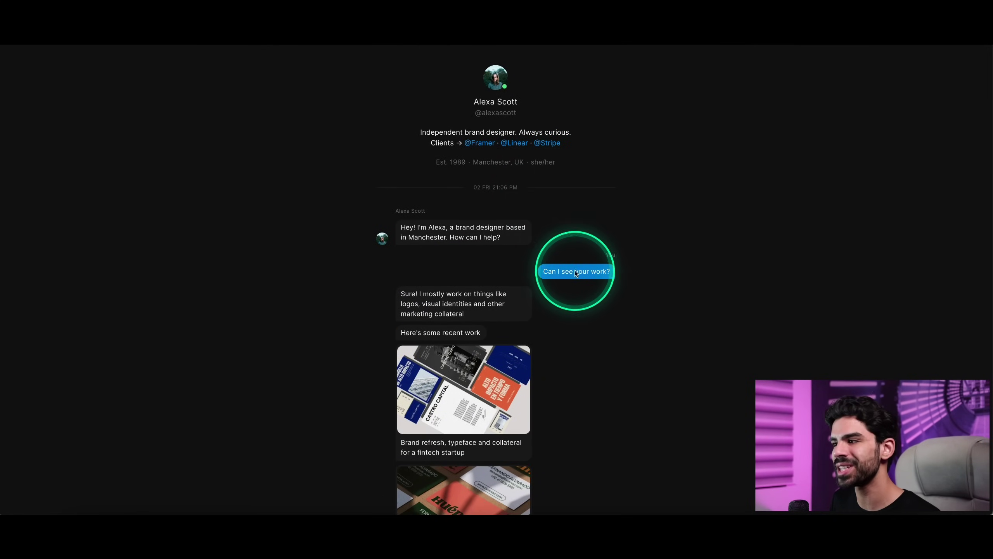
scroll(580, 279, "down", 8)
scroll(580, 282, "down", 6)
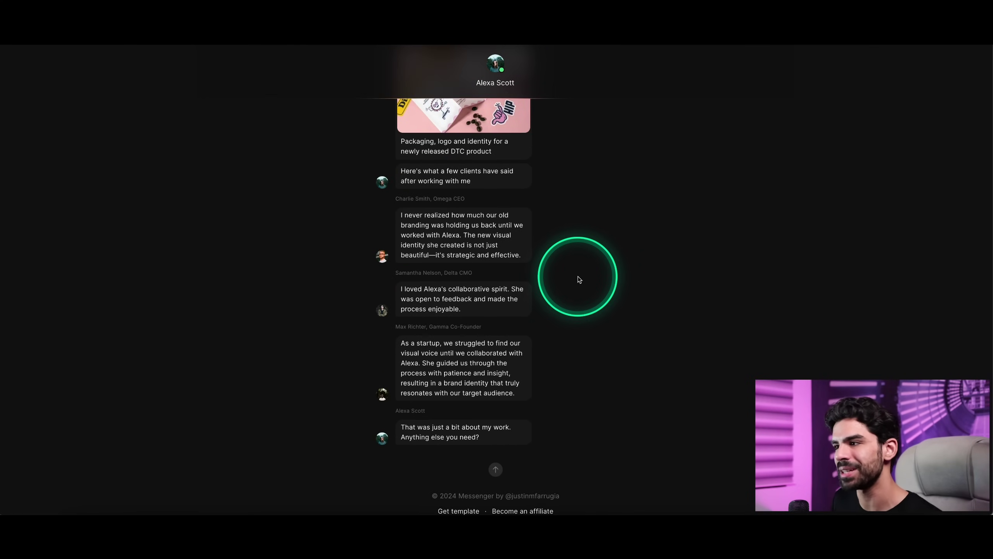
scroll(566, 274, "up", 1)
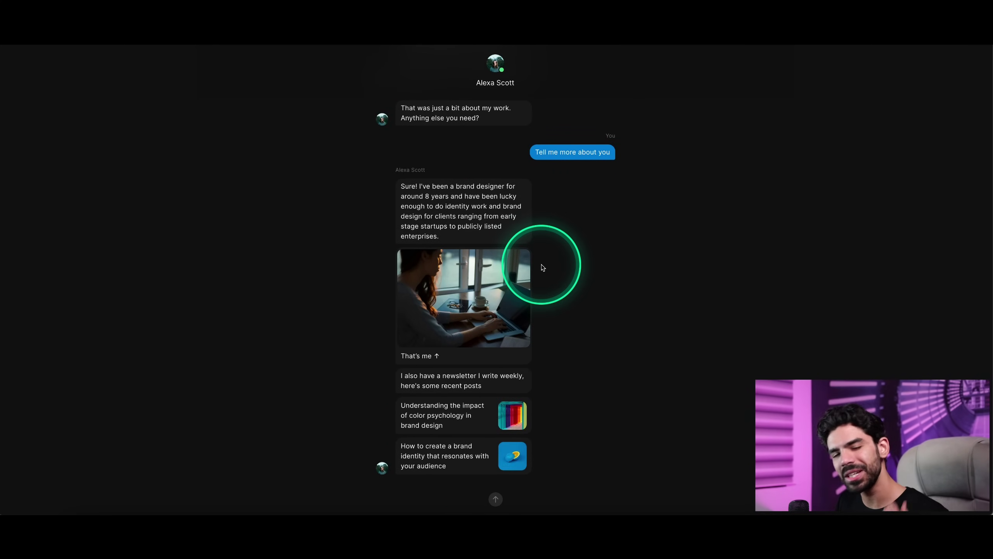
left_click(89, 20)
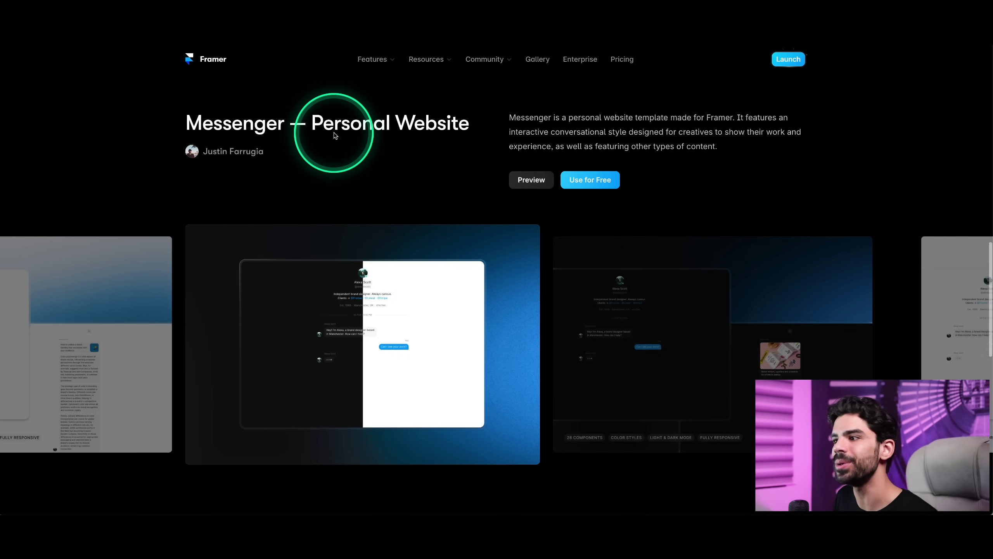
- Preview the $49 Blnk template down to its services list and FireFly and Prola projects
scroll(462, 169, "down", 15)
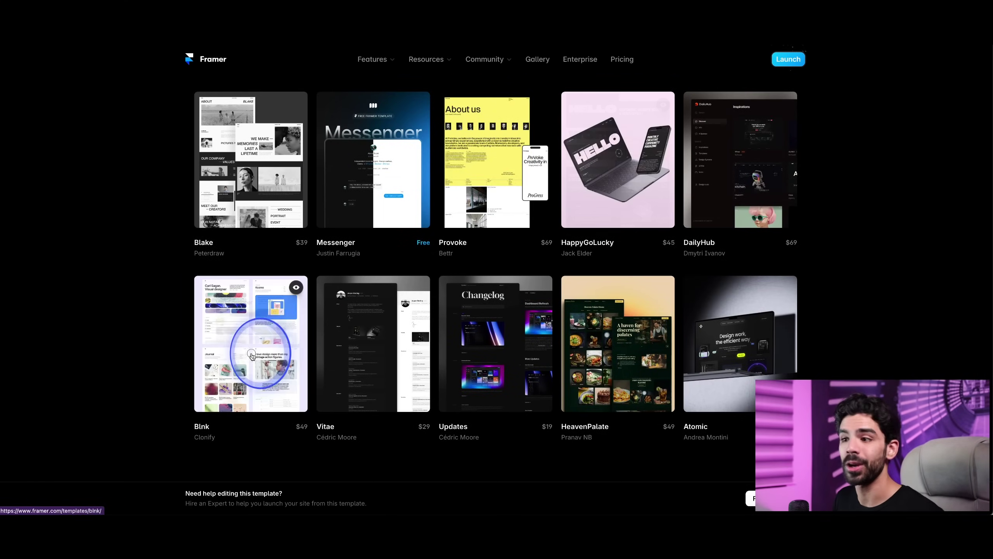
left_click(252, 356)
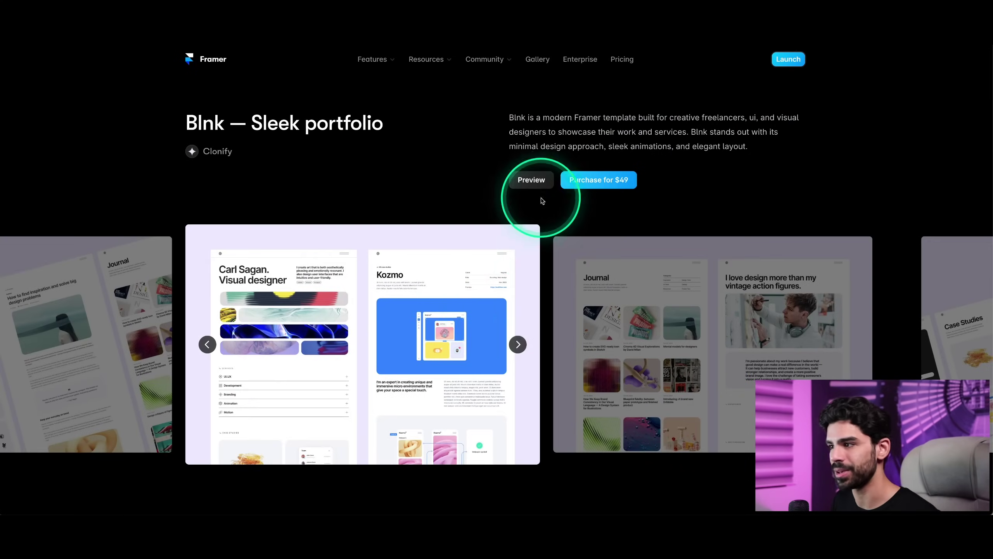
left_click(526, 175)
scroll(549, 250, "down", 2)
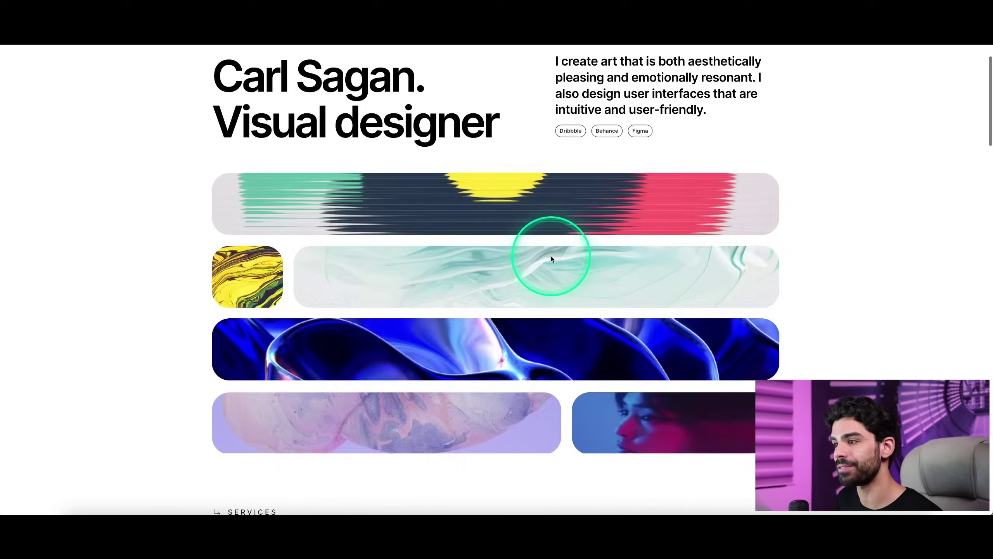
scroll(551, 256, "down", 10)
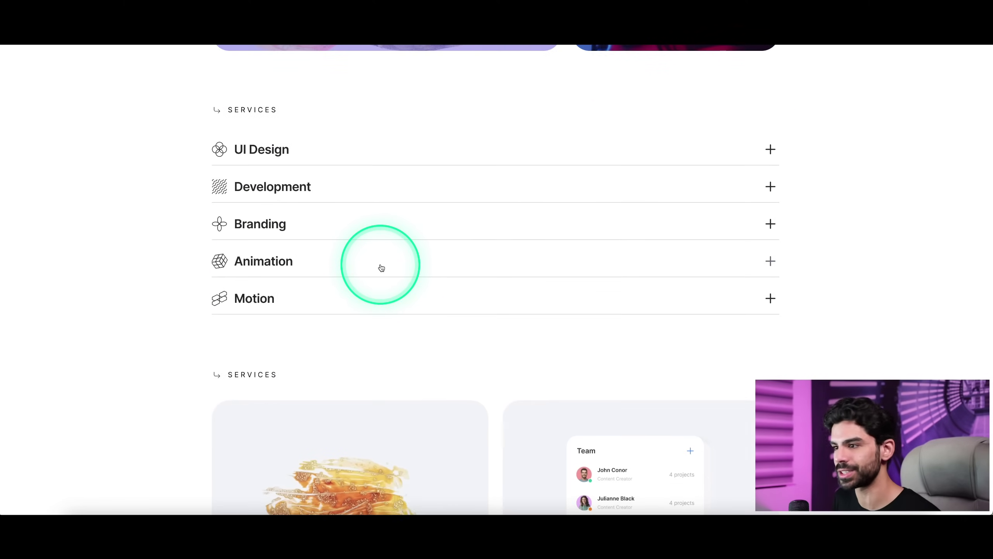
scroll(362, 267, "down", 8)
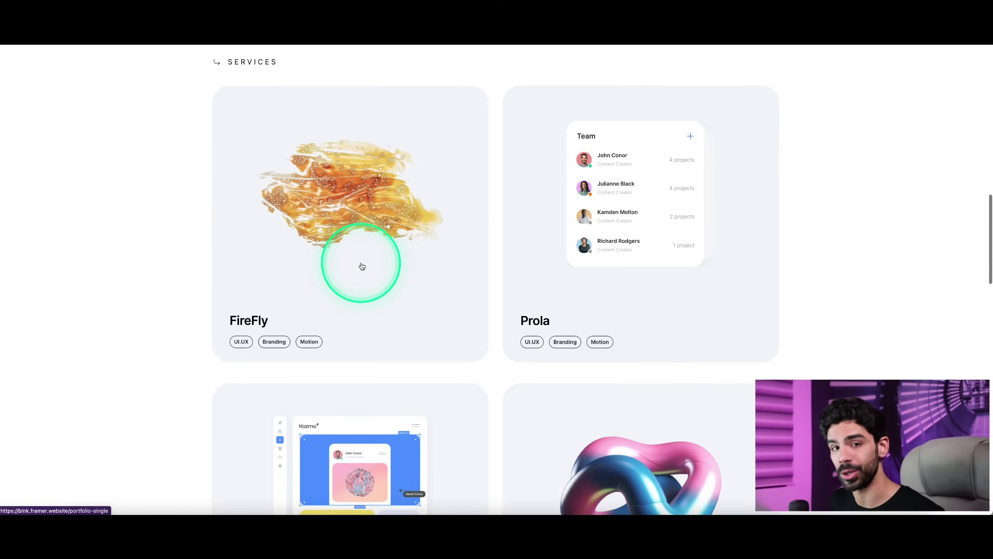